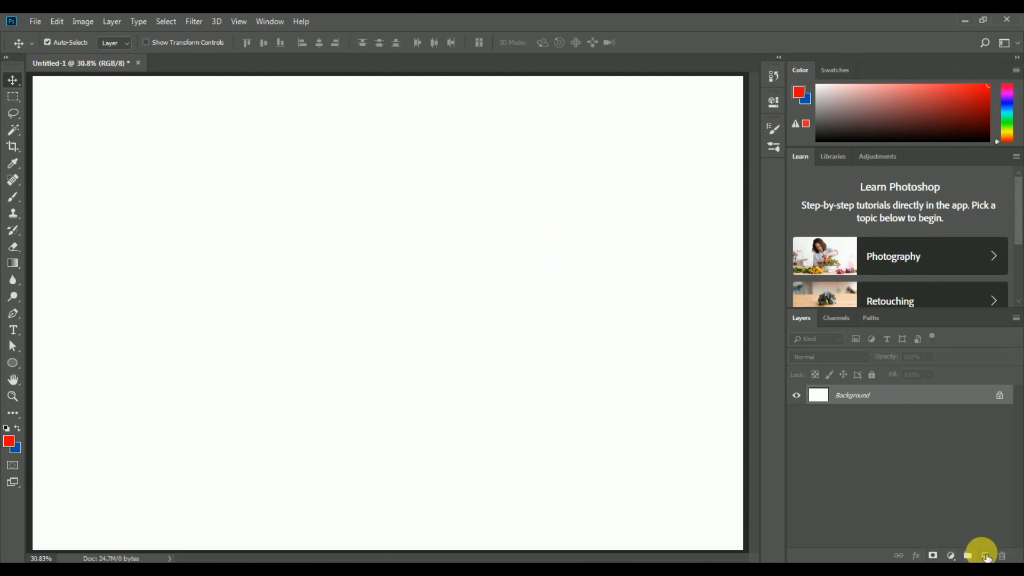
click(985, 555)
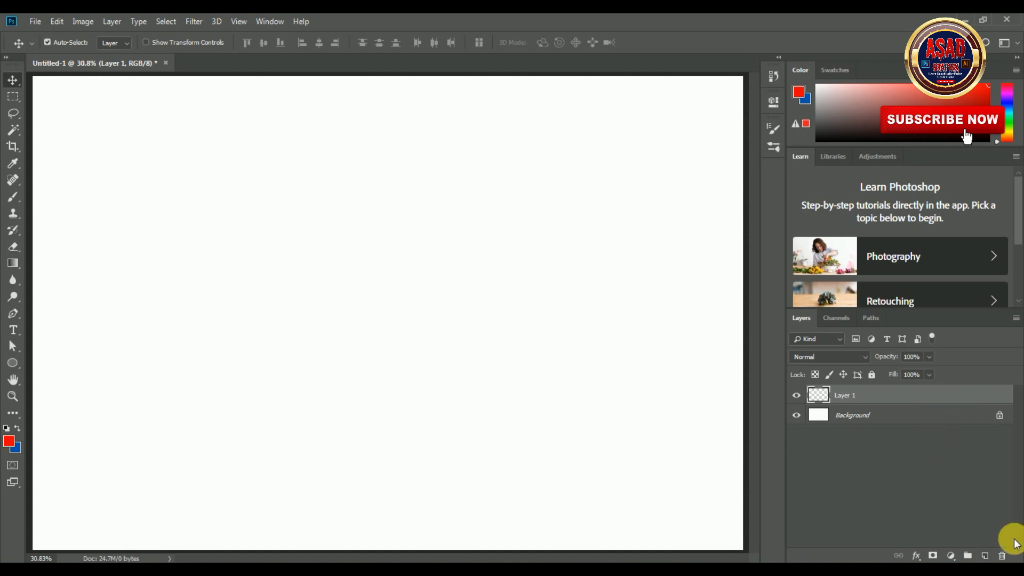
click(952, 557)
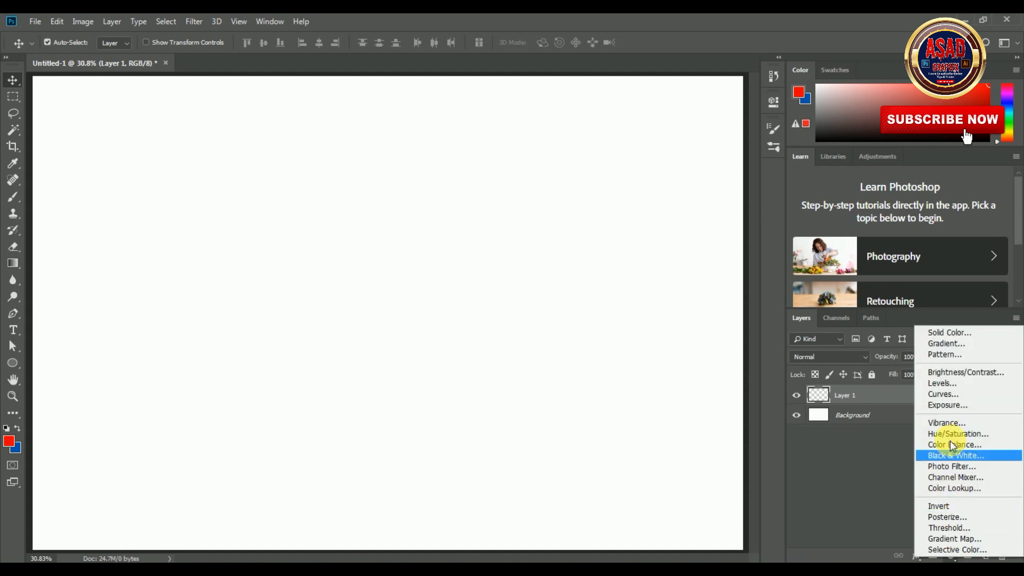
click(940, 345)
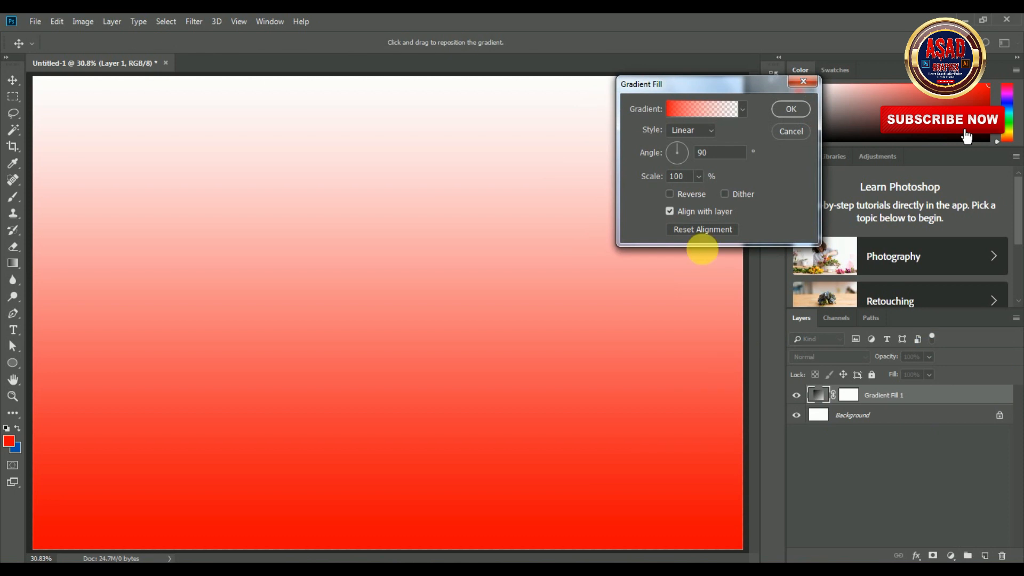
click(741, 108)
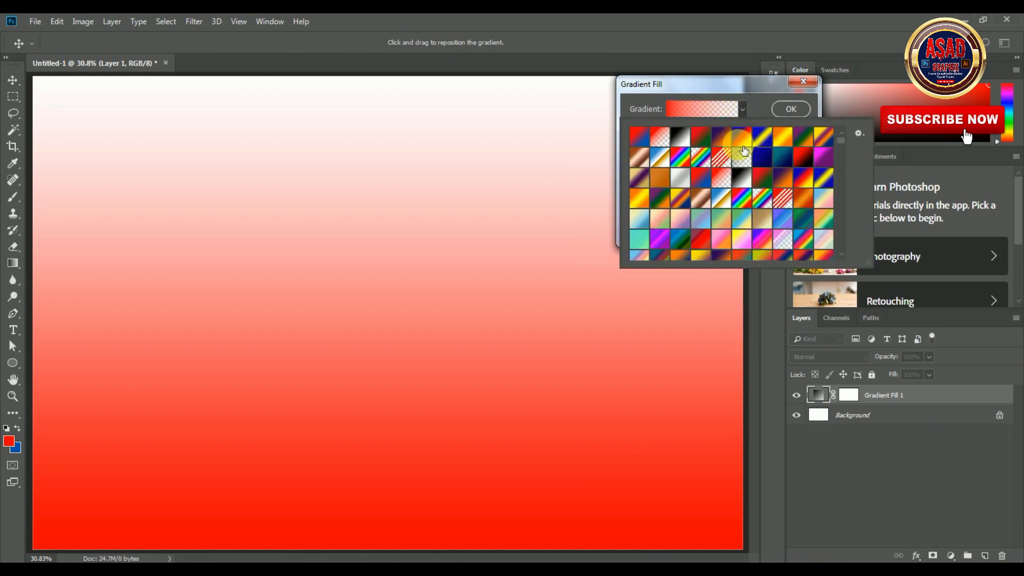
click(786, 165)
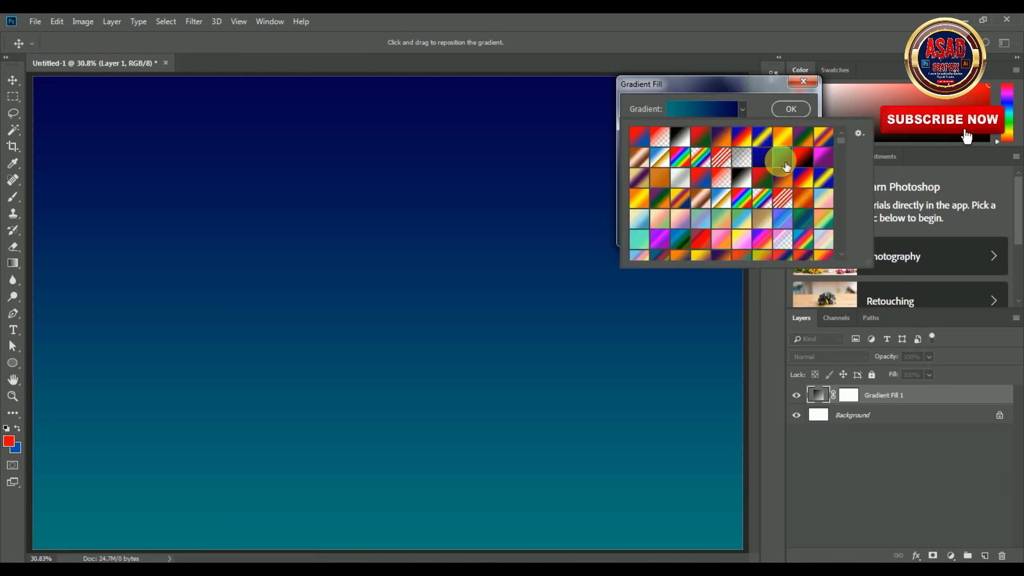
scroll(783, 192, down, 1)
scroll(783, 192, down, 5)
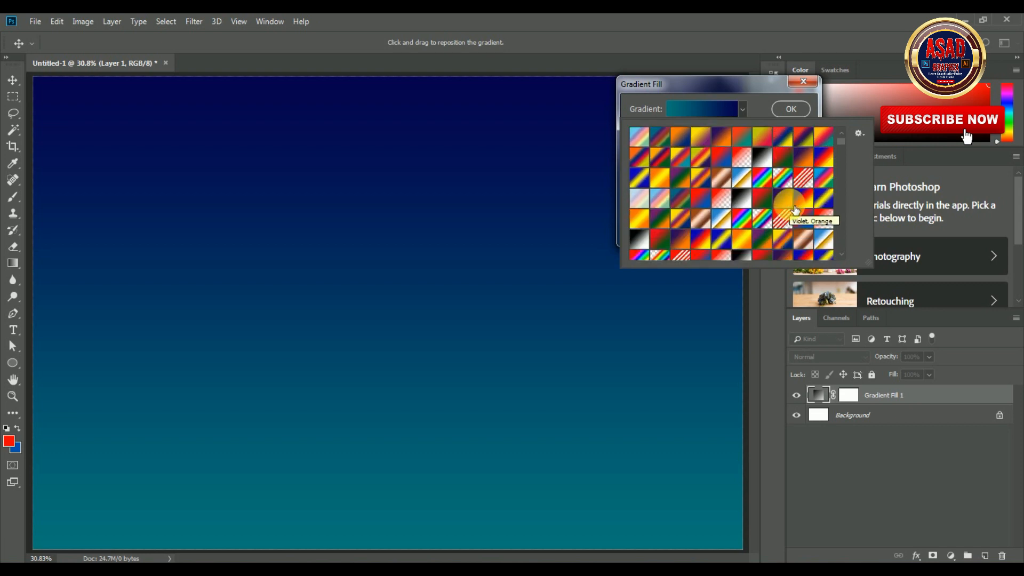
scroll(799, 204, down, 4)
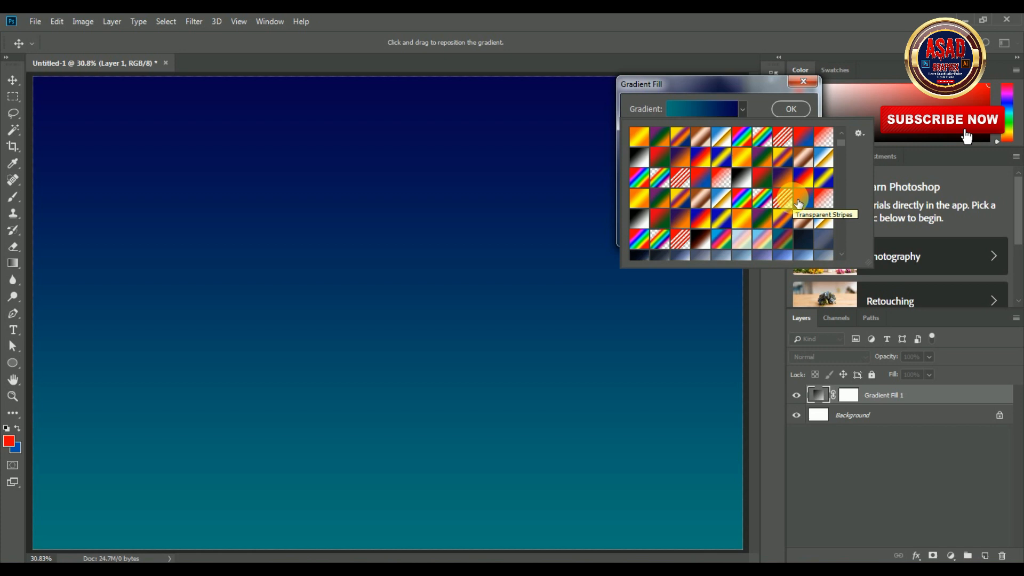
scroll(798, 205, down, 8)
scroll(798, 204, down, 4)
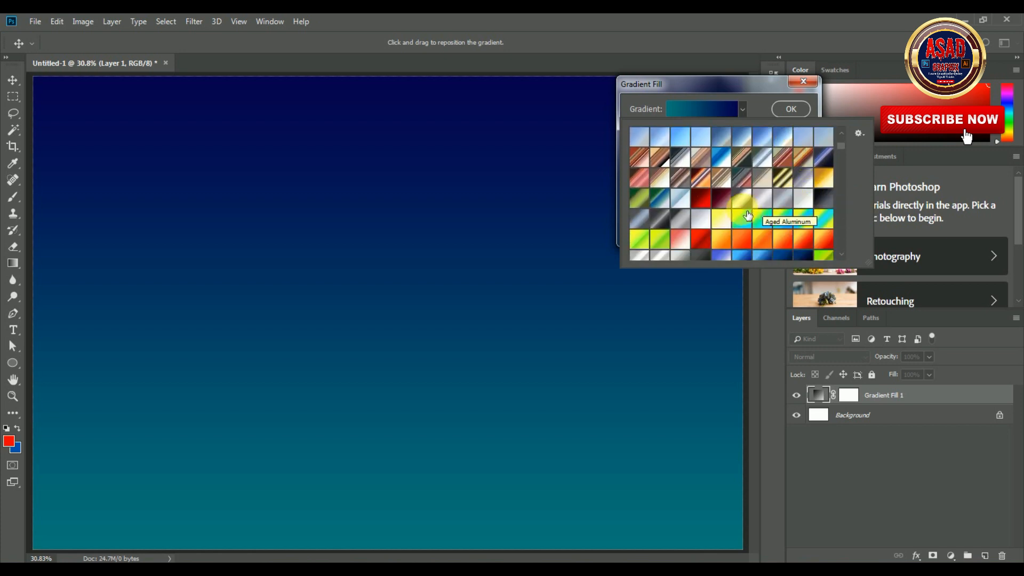
click(721, 198)
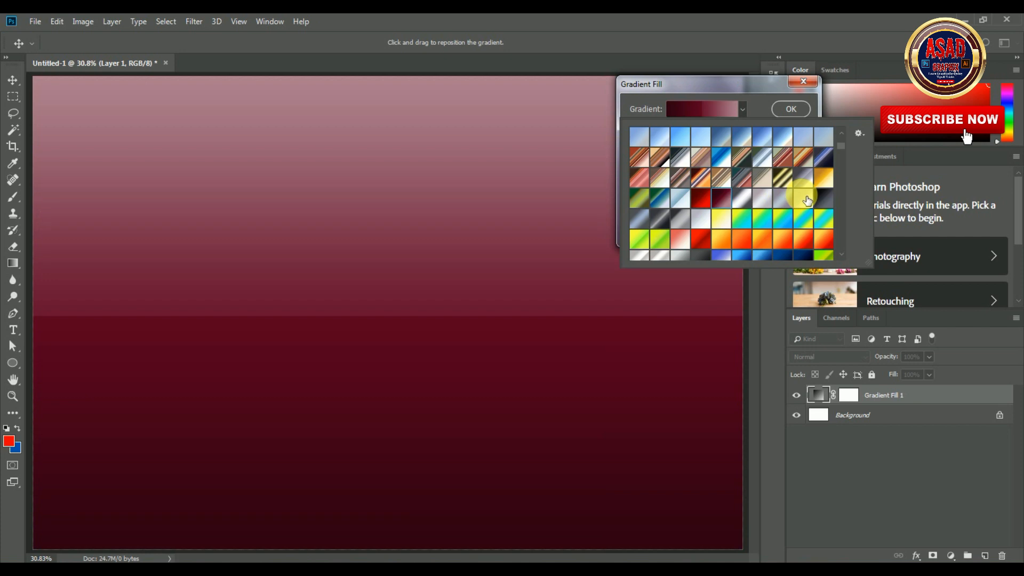
scroll(807, 200, down, 1)
scroll(808, 200, down, 2)
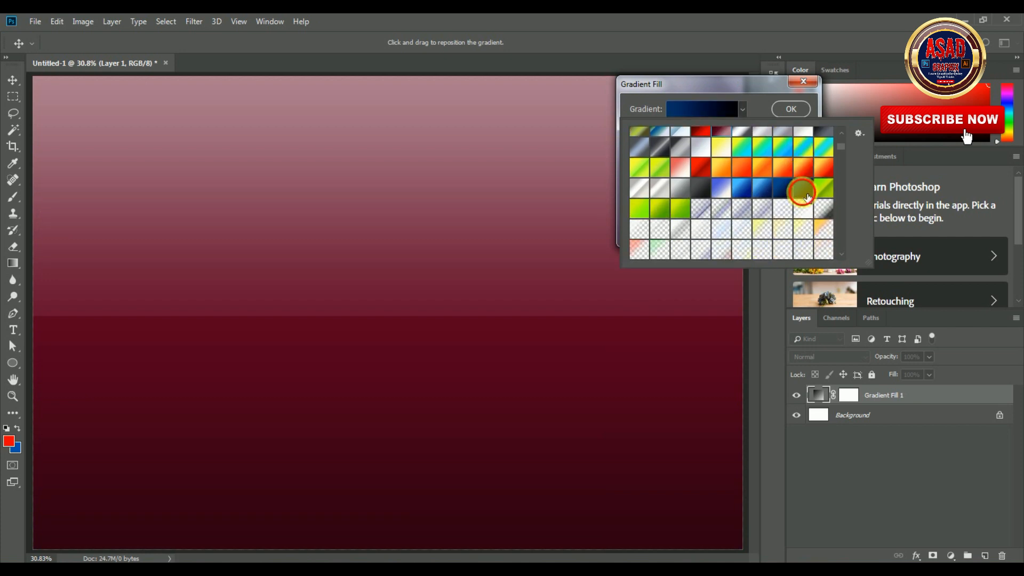
click(807, 195)
scroll(769, 186, down, 5)
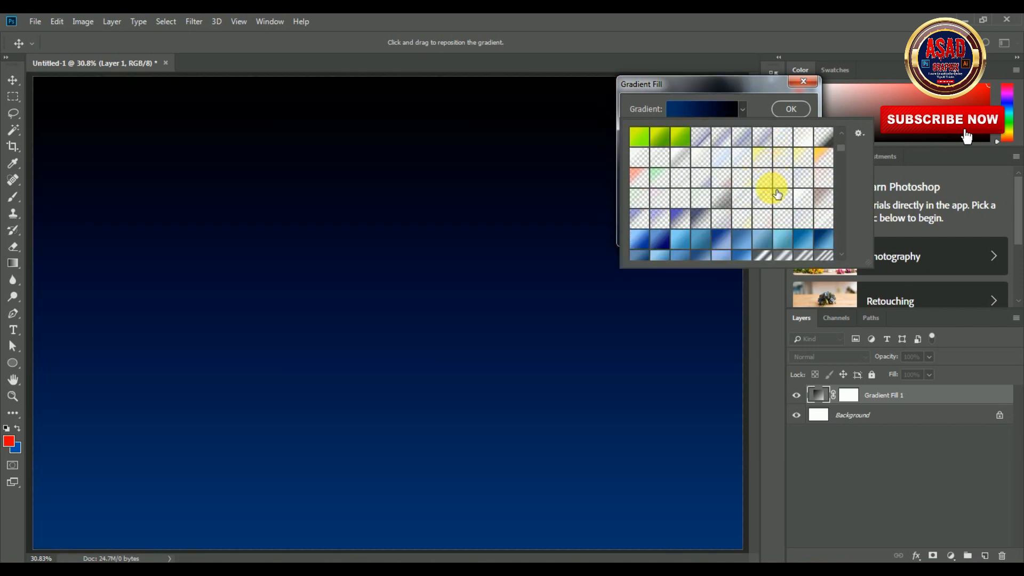
scroll(840, 147, down, 10)
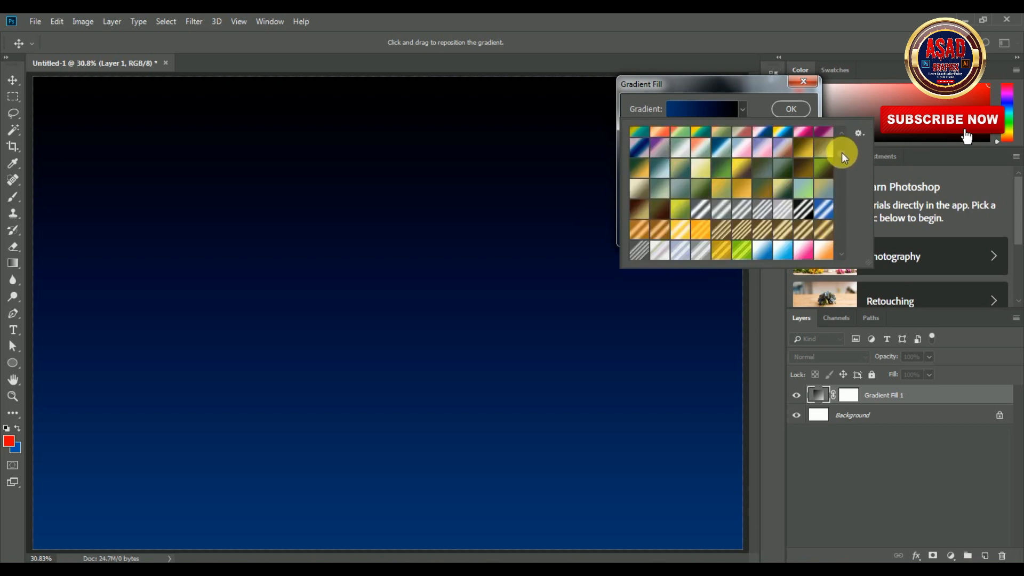
click(786, 168)
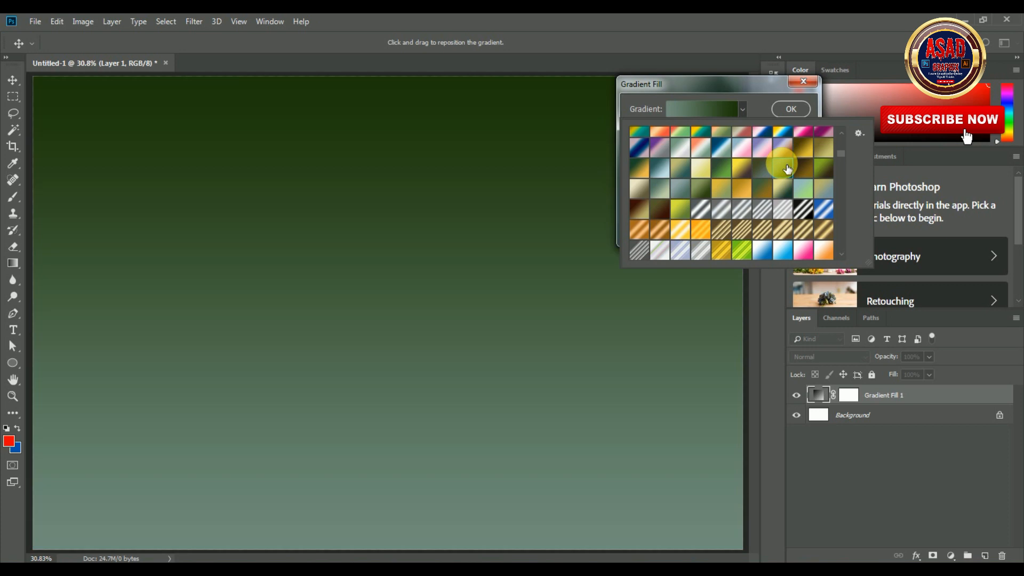
click(809, 171)
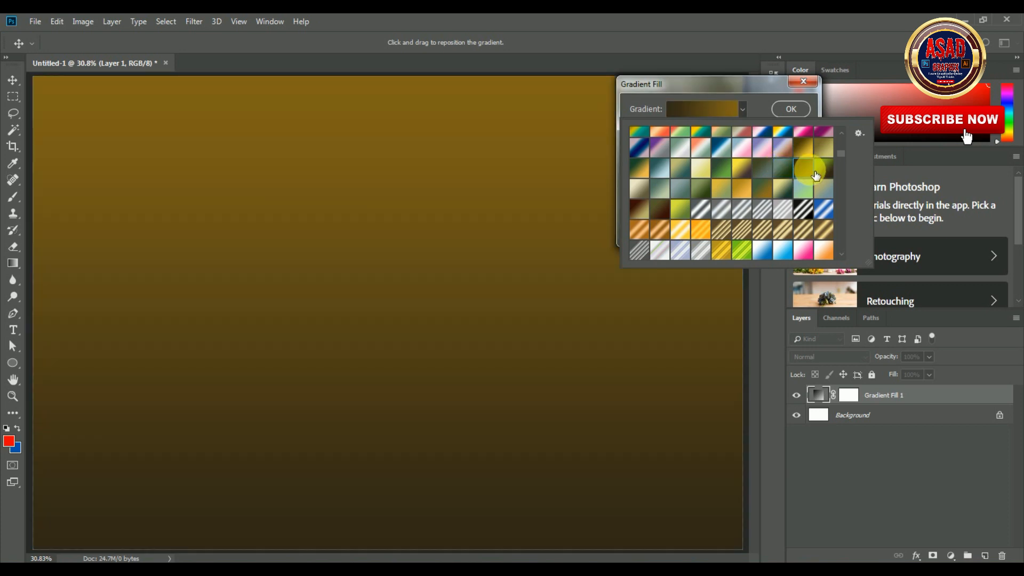
click(821, 166)
scroll(803, 200, down, 1)
scroll(803, 203, down, 8)
scroll(801, 208, down, 1)
scroll(725, 157, down, 3)
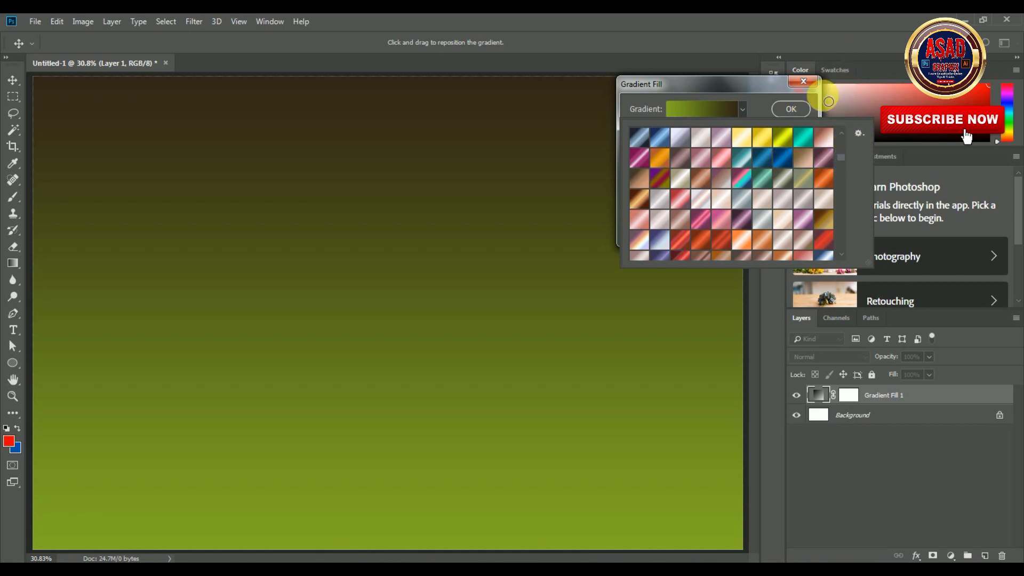
scroll(800, 184, down, 3)
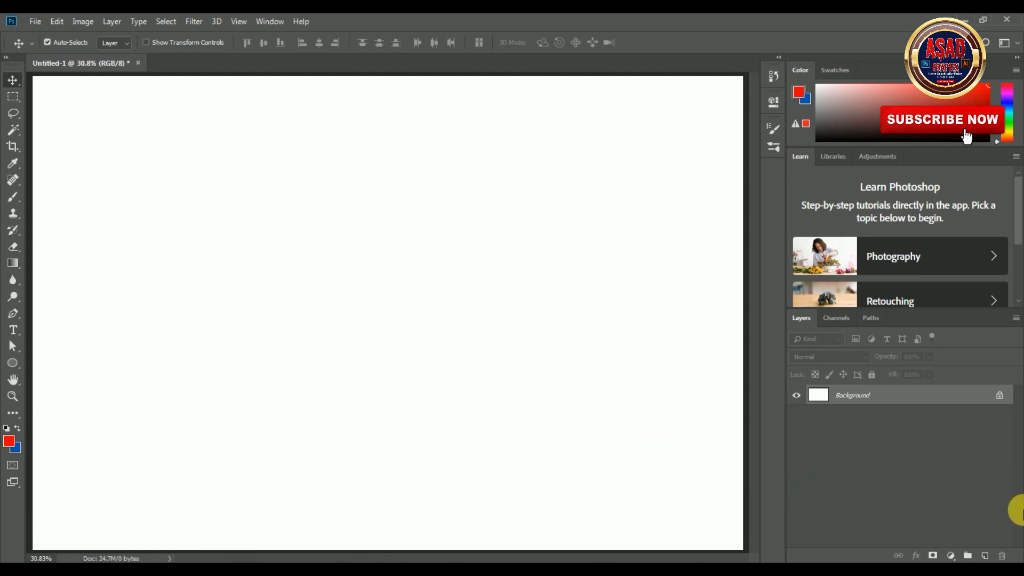
Add a new layer and a Gradient Fill over the background using a muted mauve-to-light-grey metallic preset
click(985, 552)
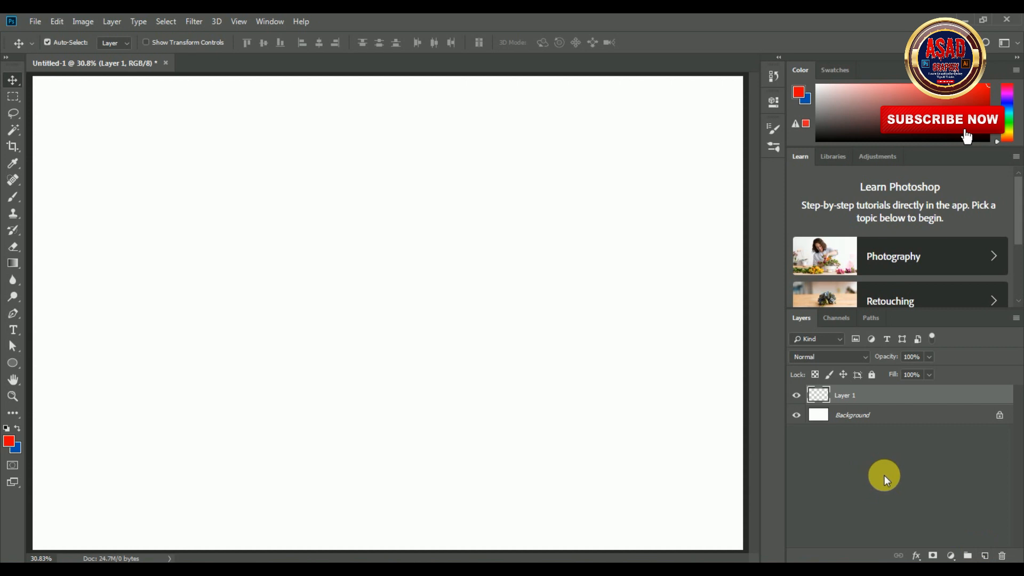
click(952, 556)
click(943, 340)
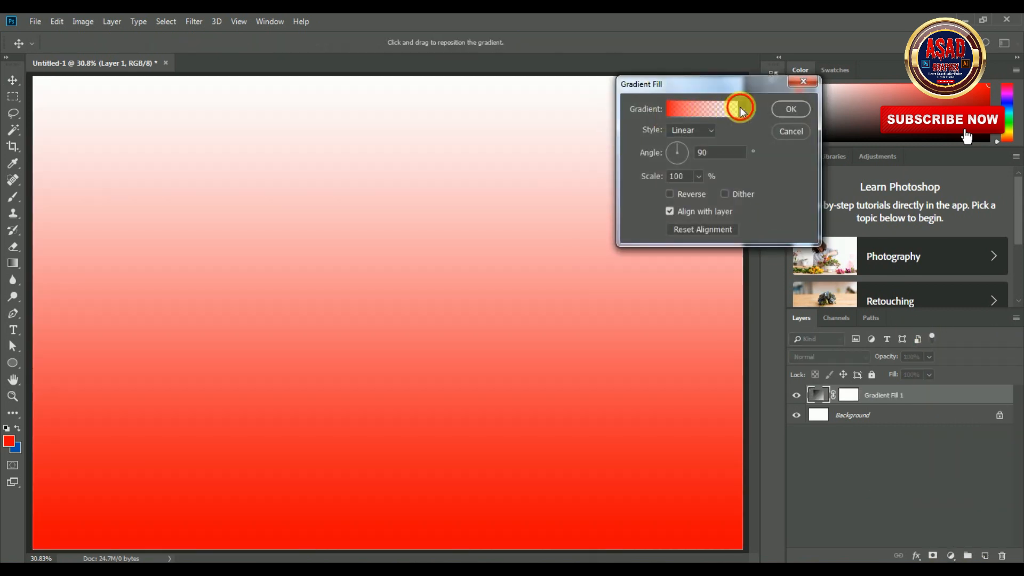
click(741, 109)
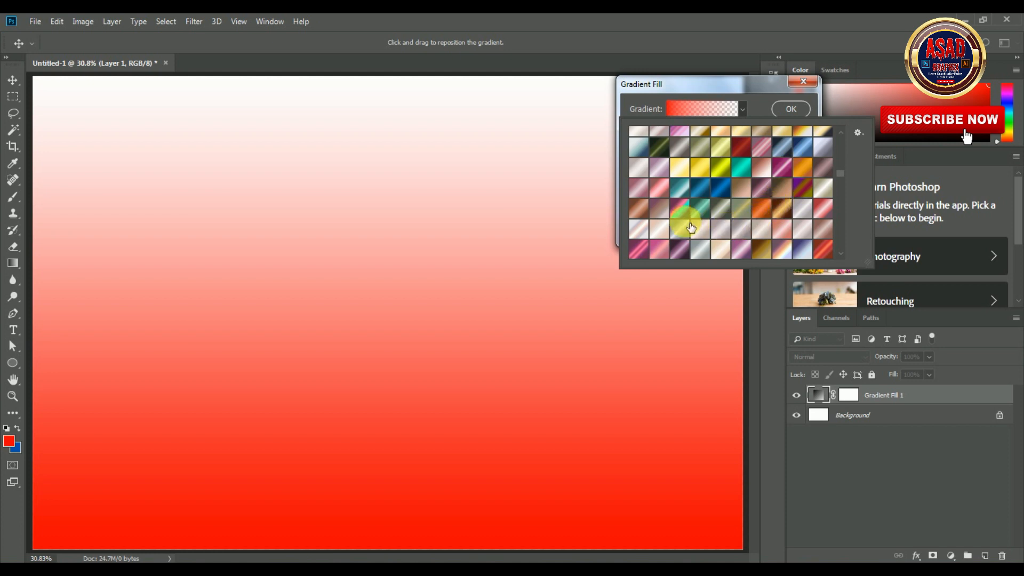
click(724, 231)
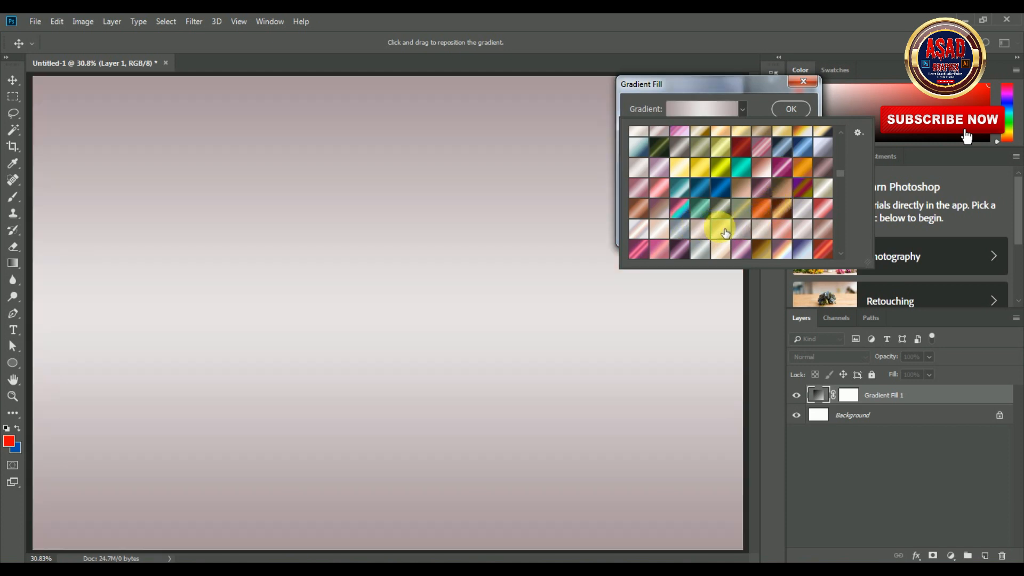
click(759, 105)
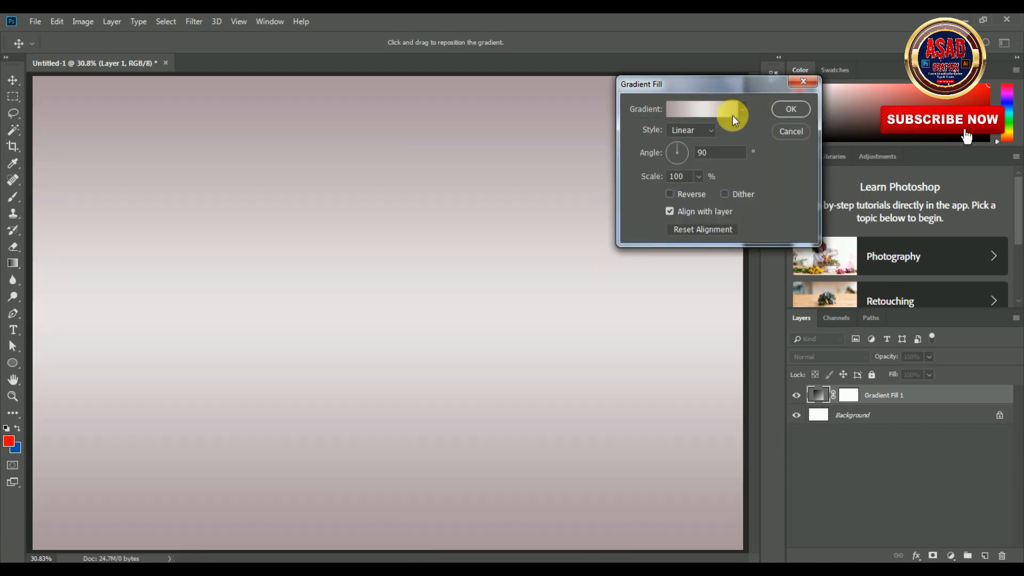
Make the gradient fill radial and reversed at 330% scale, and apply it
click(714, 127)
click(693, 143)
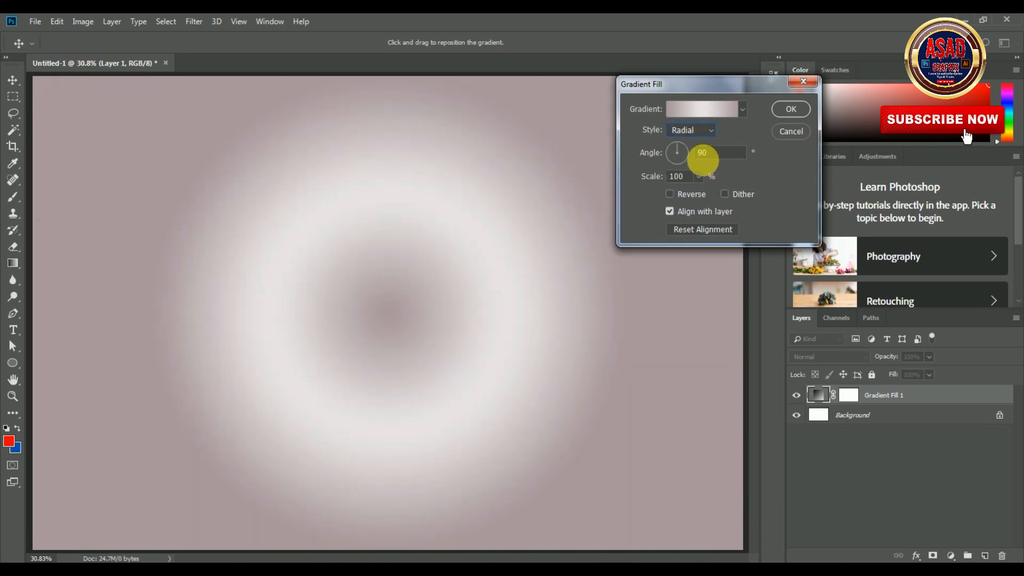
click(698, 177)
mouse_move(704, 194)
mouse_down()
mouse_move(726, 192)
mouse_move(711, 192)
mouse_up()
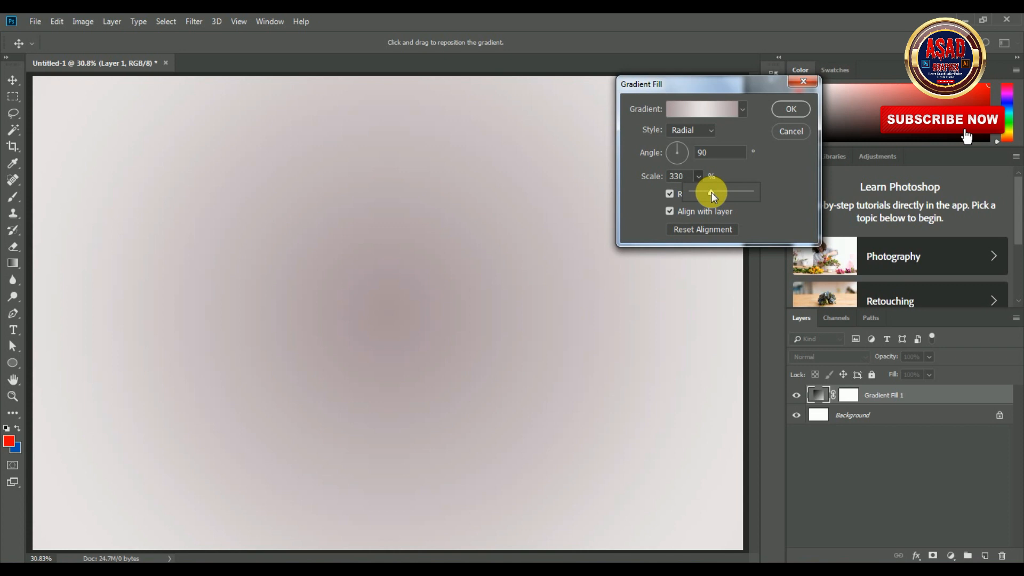
click(791, 109)
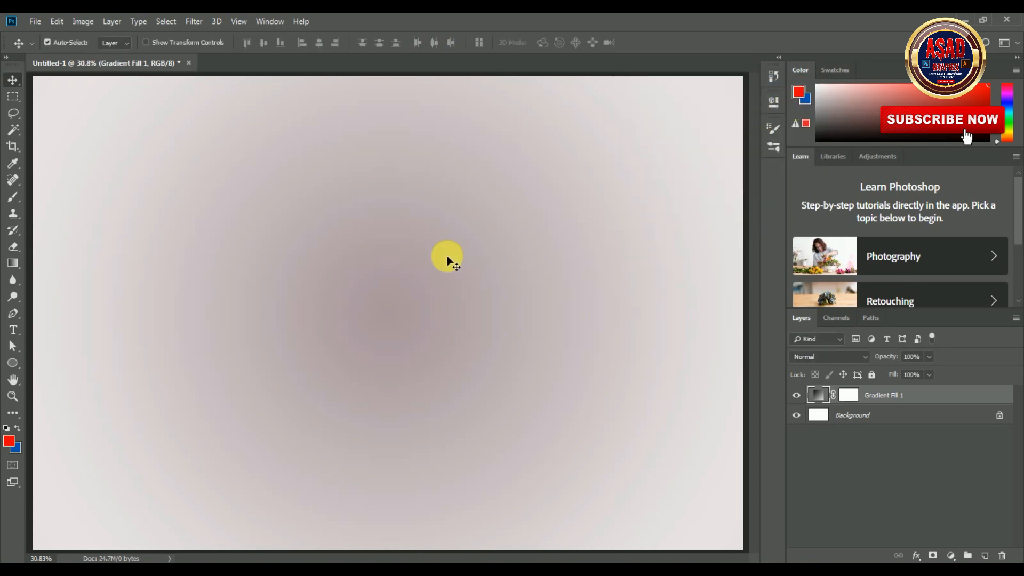
Draw a circle about 1148 px in diameter near the canvas centre with the Ellipse tool, filled with muted mauve
click(14, 365)
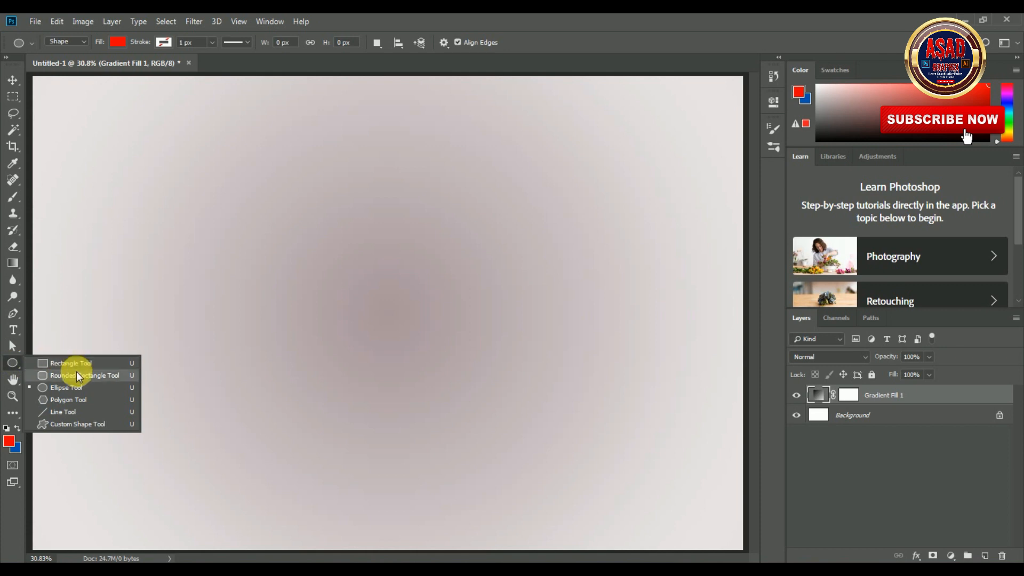
click(72, 388)
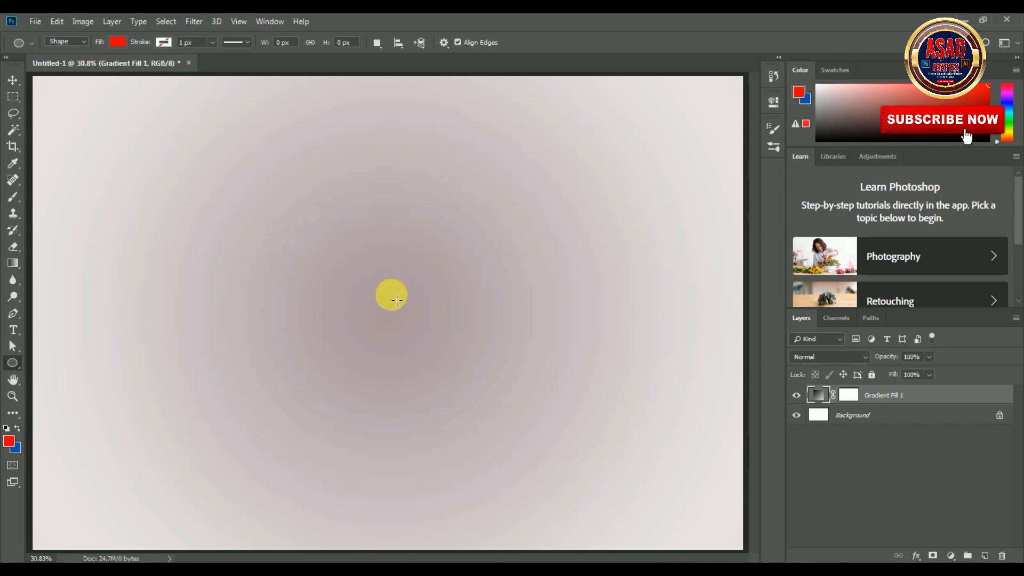
click(392, 297)
drag(390, 296, 500, 476)
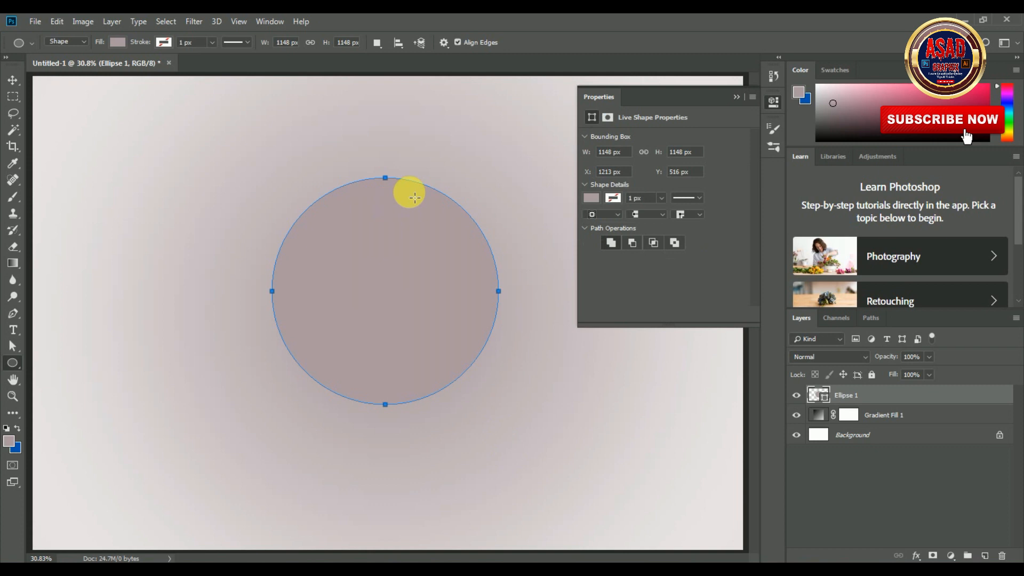
click(735, 98)
click(12, 81)
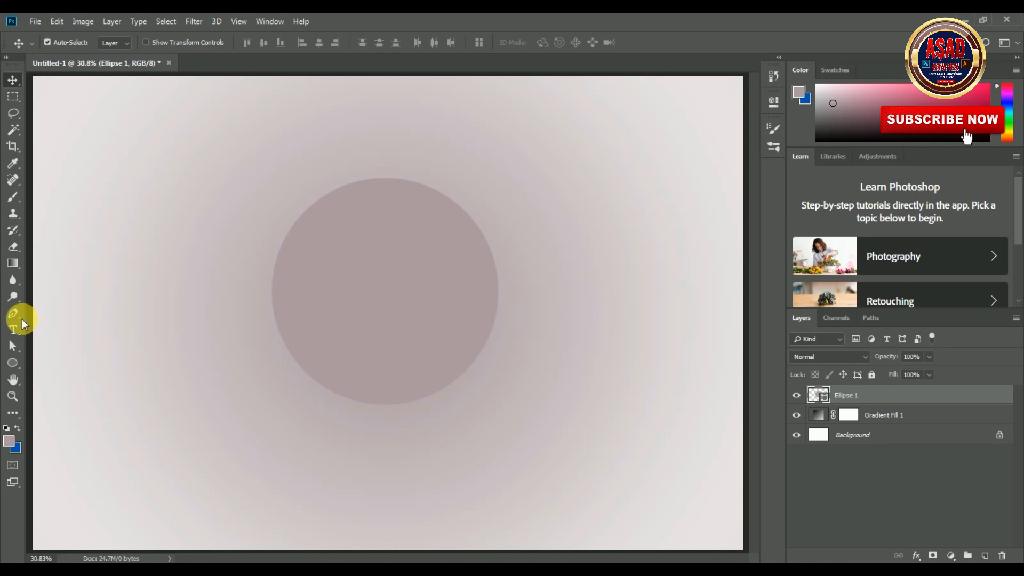
Add an anchor point on the circle's upper-right edge, midway between its top and right points, with the Pen tool
click(12, 346)
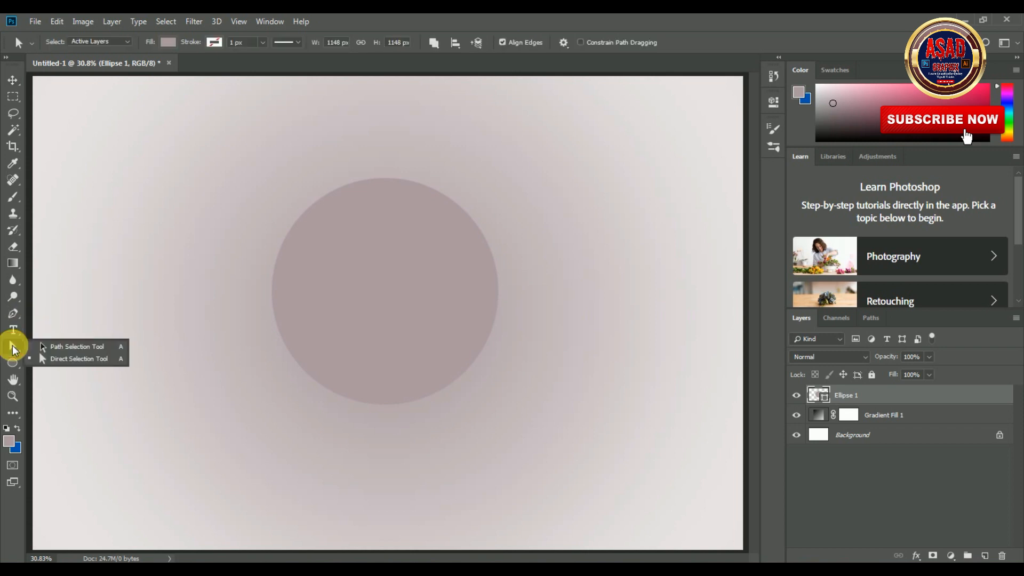
click(73, 356)
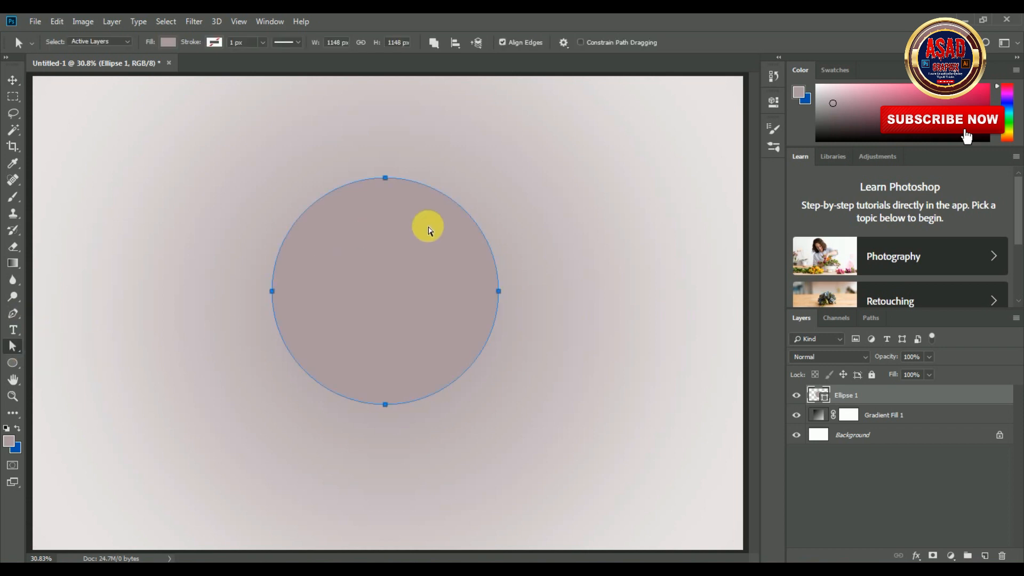
click(14, 314)
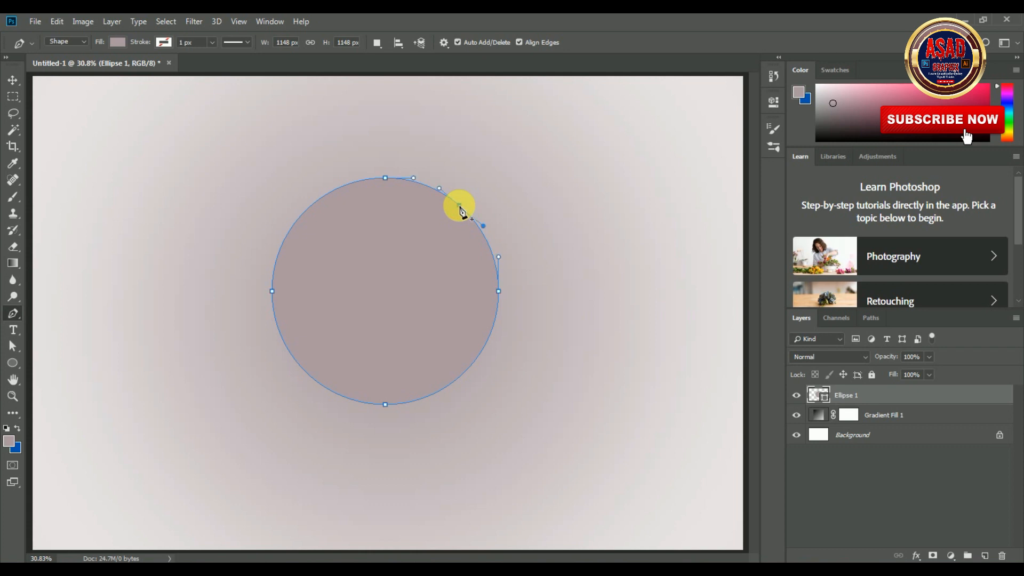
Move the added anchor point inward past the circle's centre toward the lower left, forming a deep notch with the Direct Selection tool
click(17, 347)
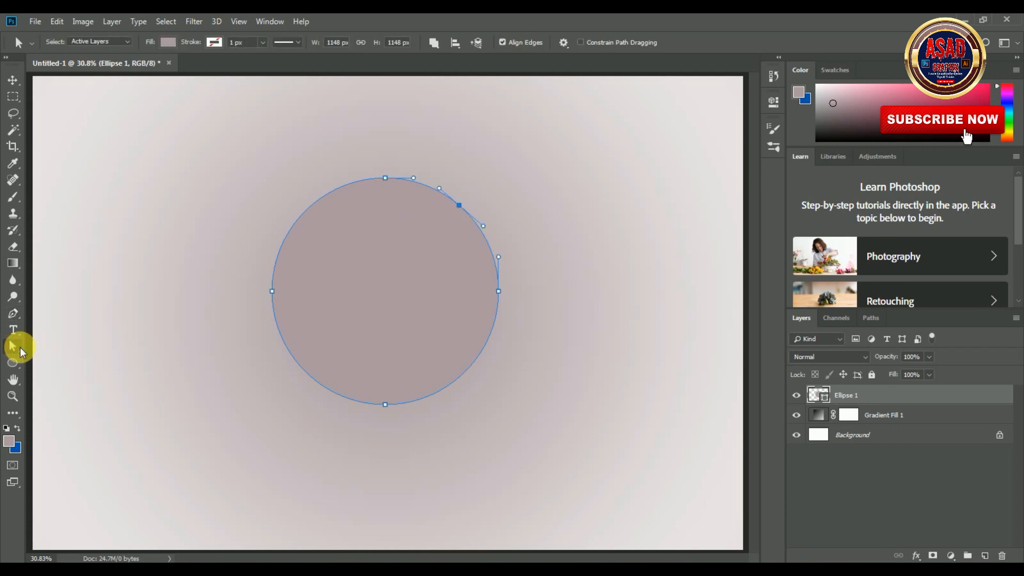
right_click(20, 348)
click(54, 356)
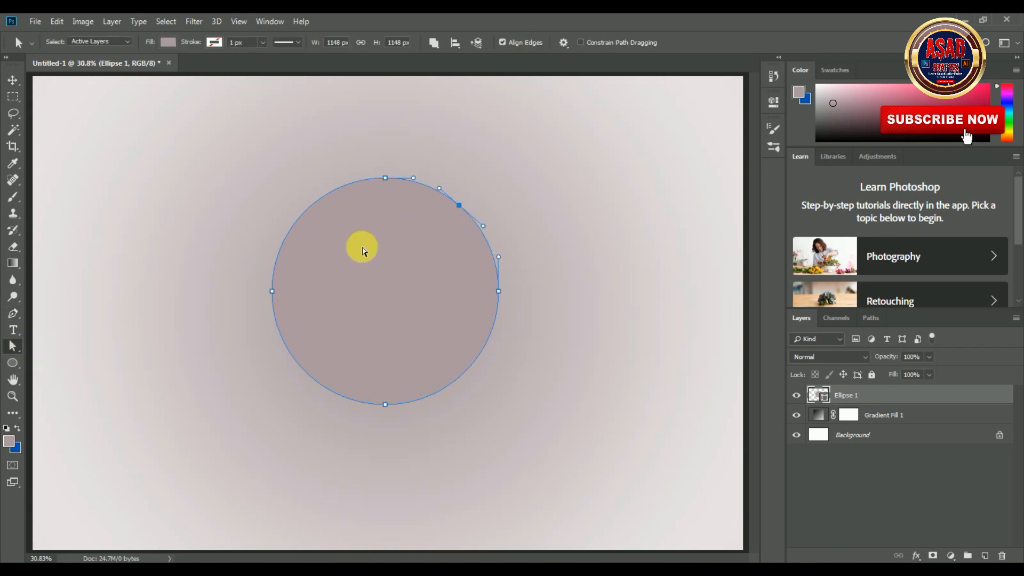
drag(458, 209, 355, 318)
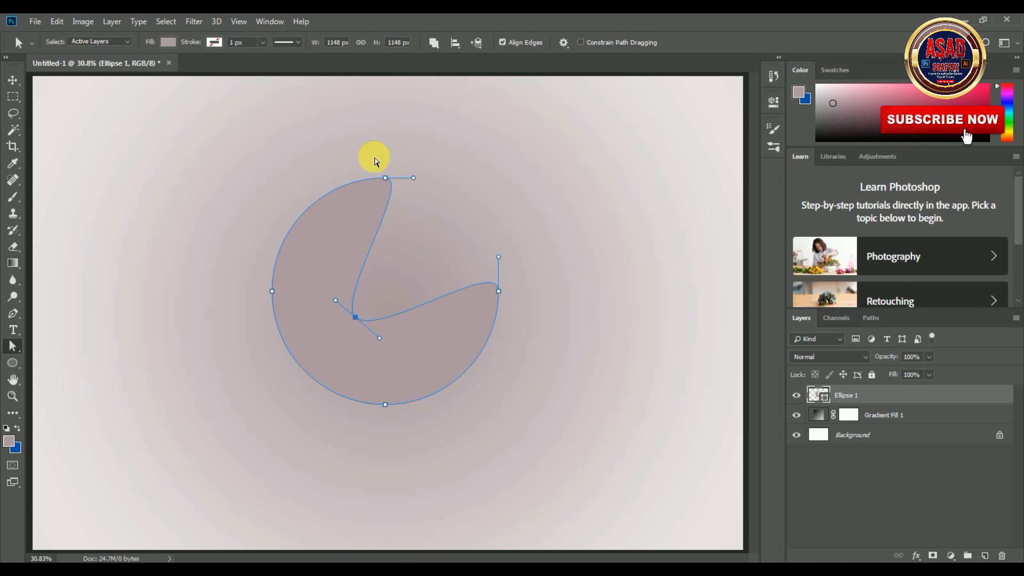
click(13, 80)
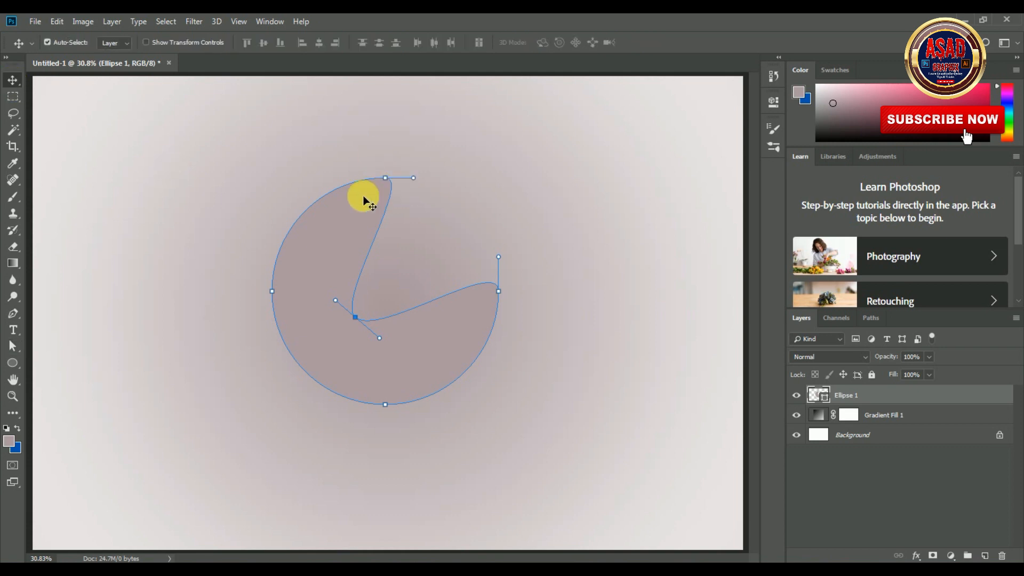
click(222, 165)
click(355, 223)
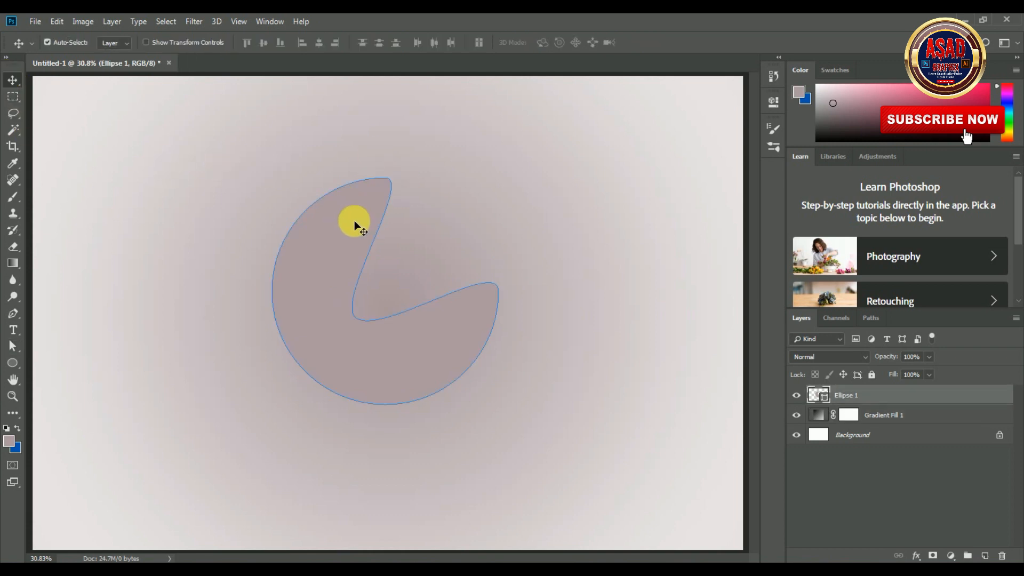
click(57, 21)
click(70, 289)
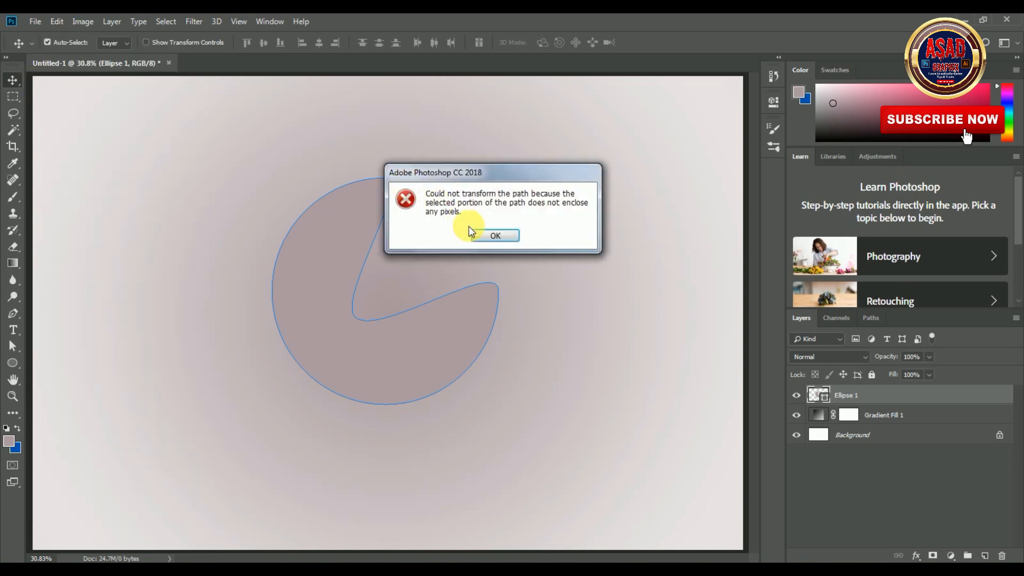
click(486, 236)
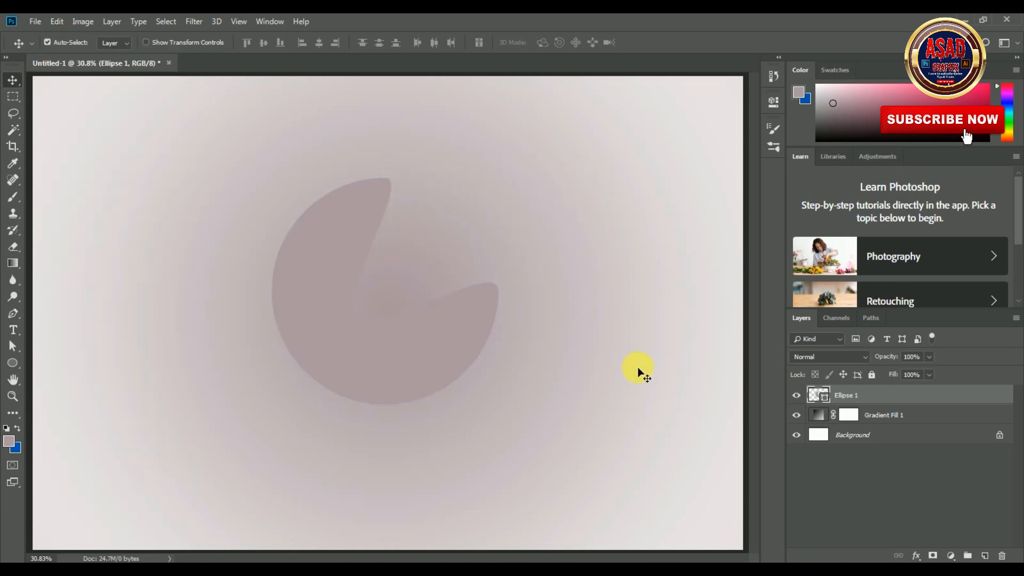
right_click(853, 395)
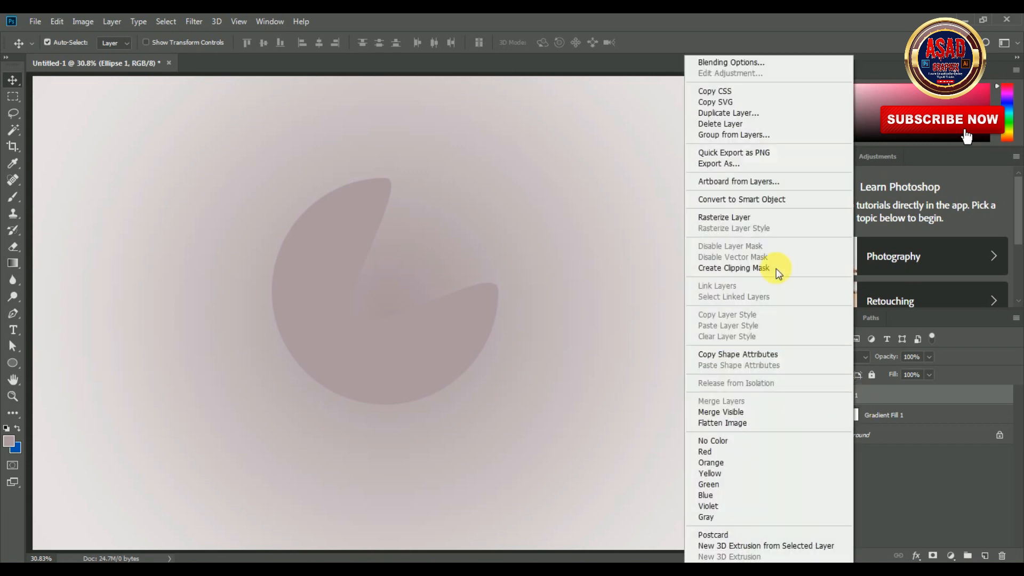
click(723, 18)
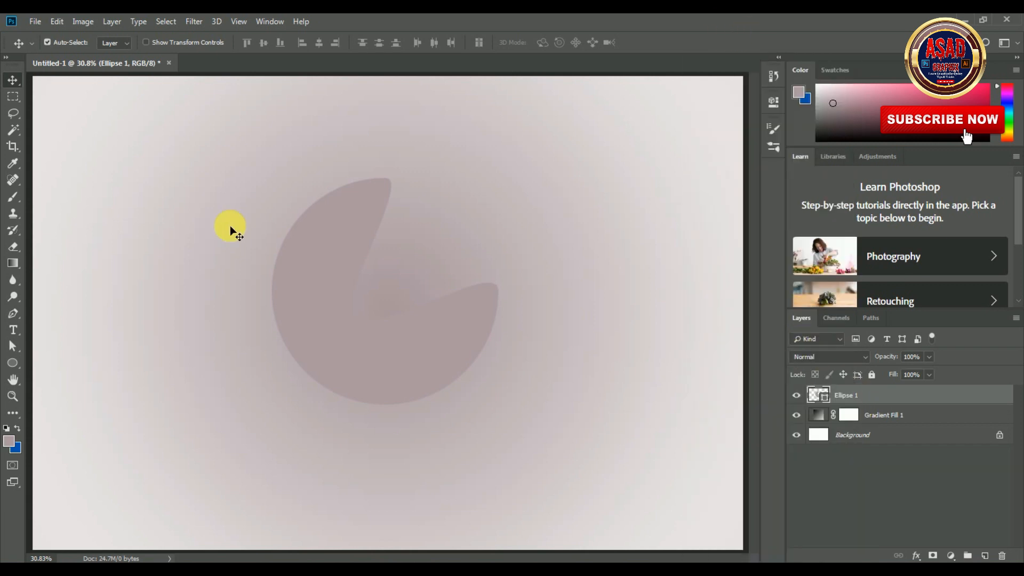
Rotate the notched shape clockwise with Free Transform until its notch opens toward the right, and apply it
click(62, 22)
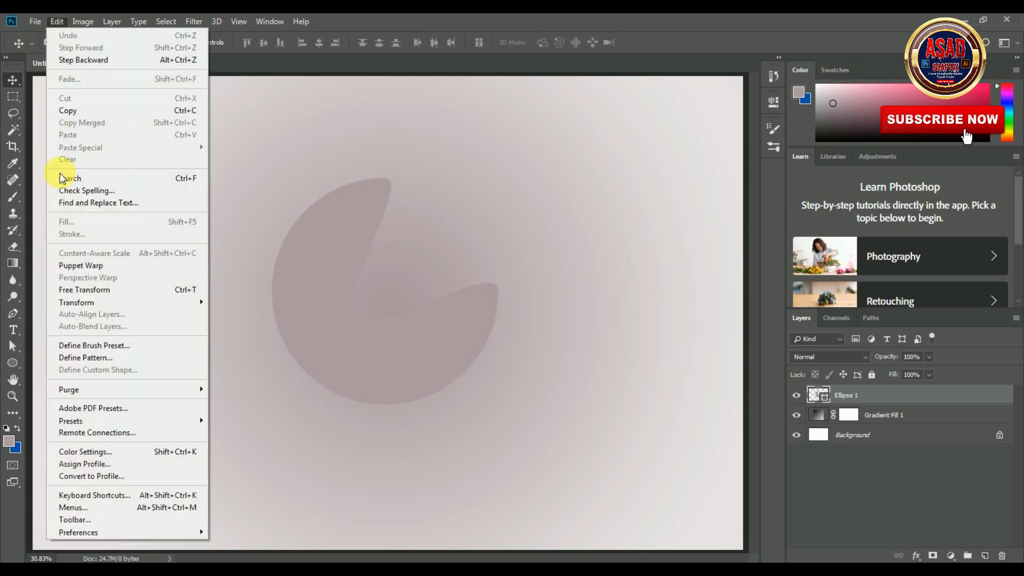
click(78, 289)
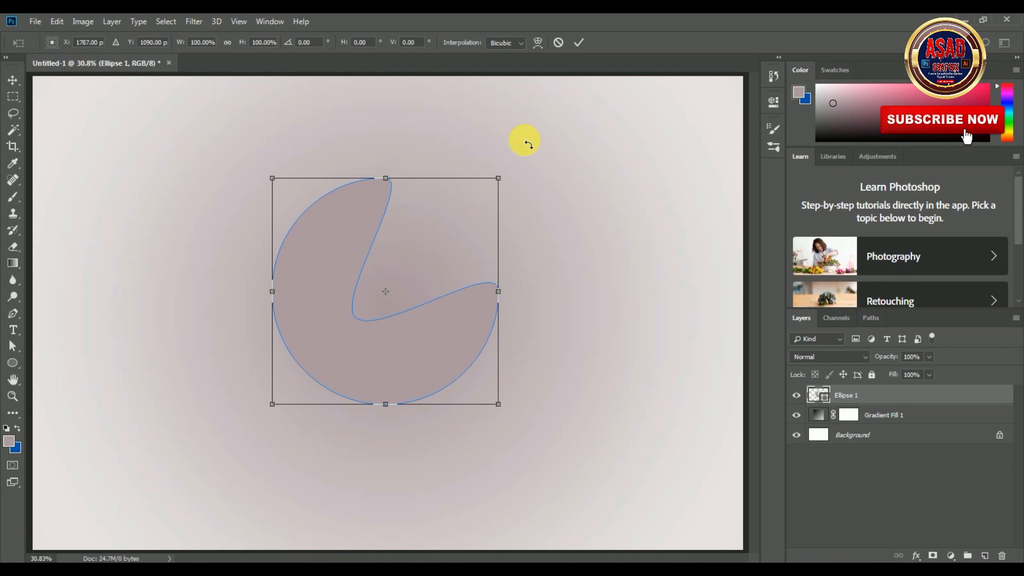
drag(528, 144, 572, 235)
click(578, 43)
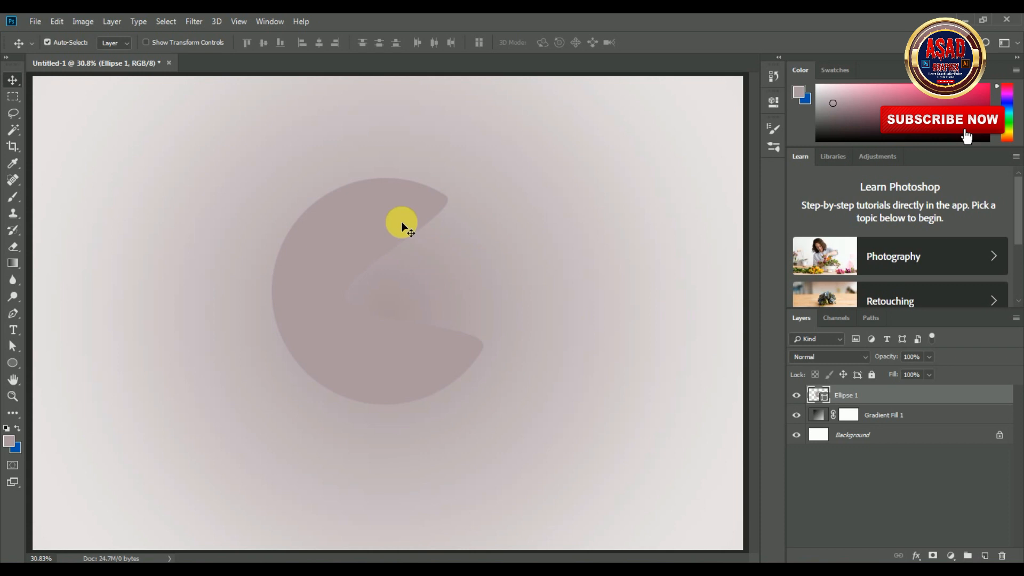
Shift the notched mauve shape slightly straight down on the canvas
click(12, 364)
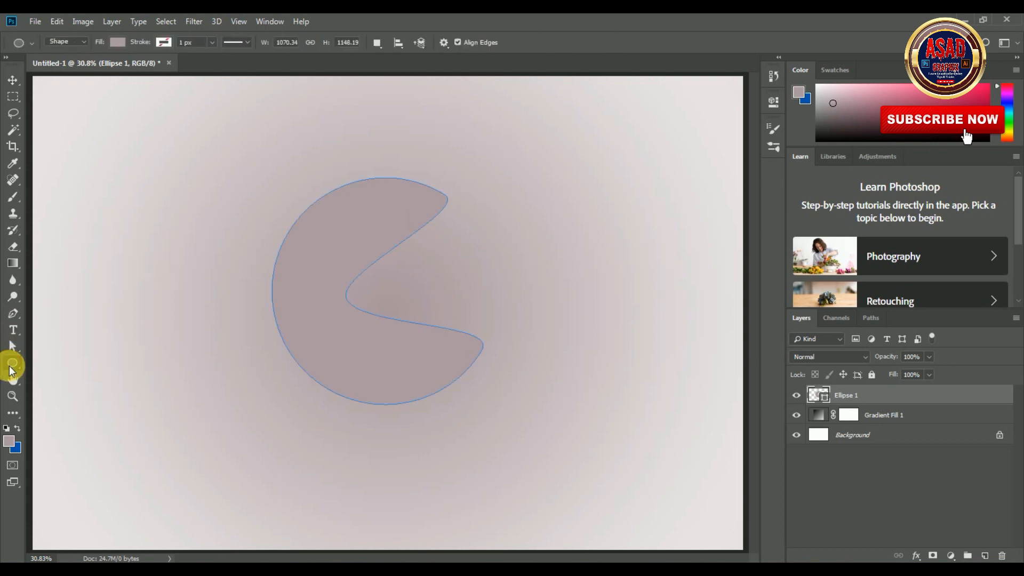
click(13, 80)
mouse_move(355, 251)
mouse_down()
mouse_move(354, 278)
mouse_move(355, 253)
mouse_up()
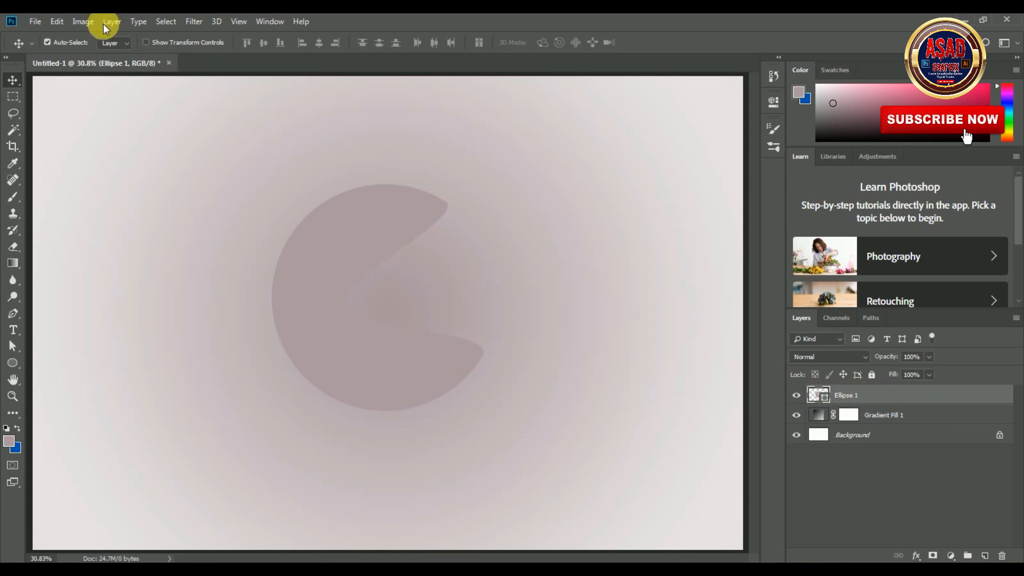
Copy the notched shape layer and paste it as a second shape layer
click(46, 24)
mouse_move(56, 21)
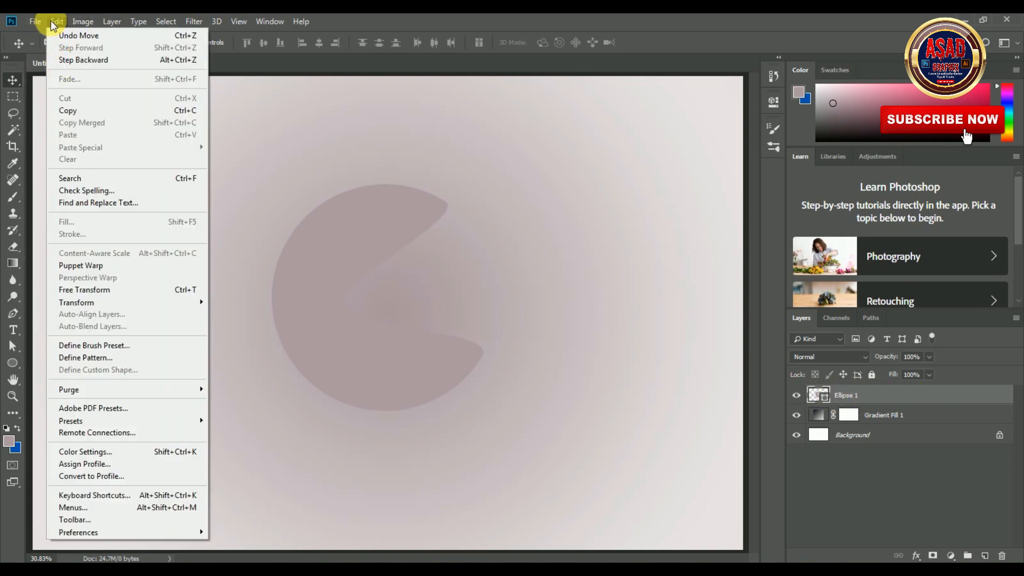
click(68, 111)
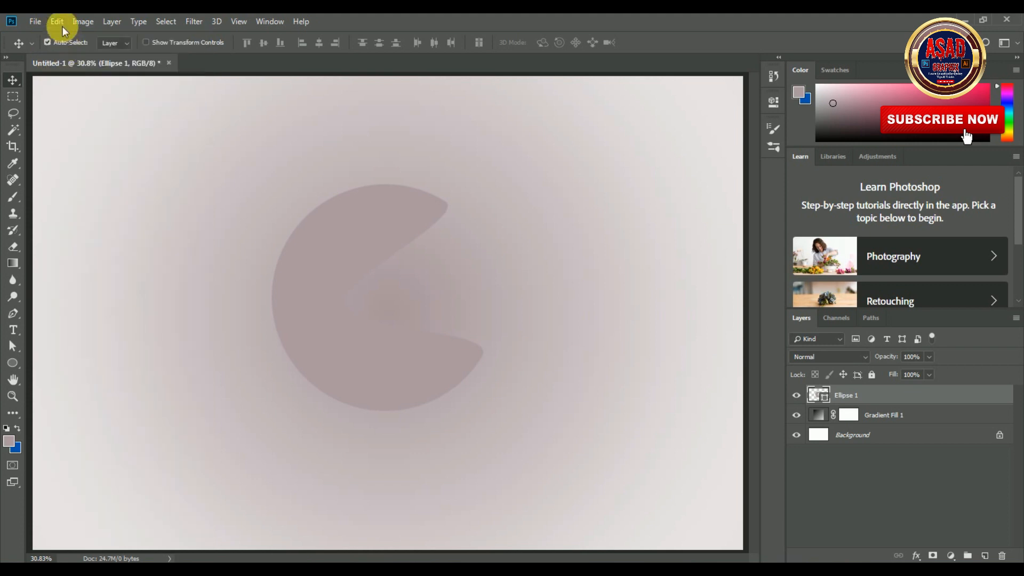
click(59, 22)
click(75, 133)
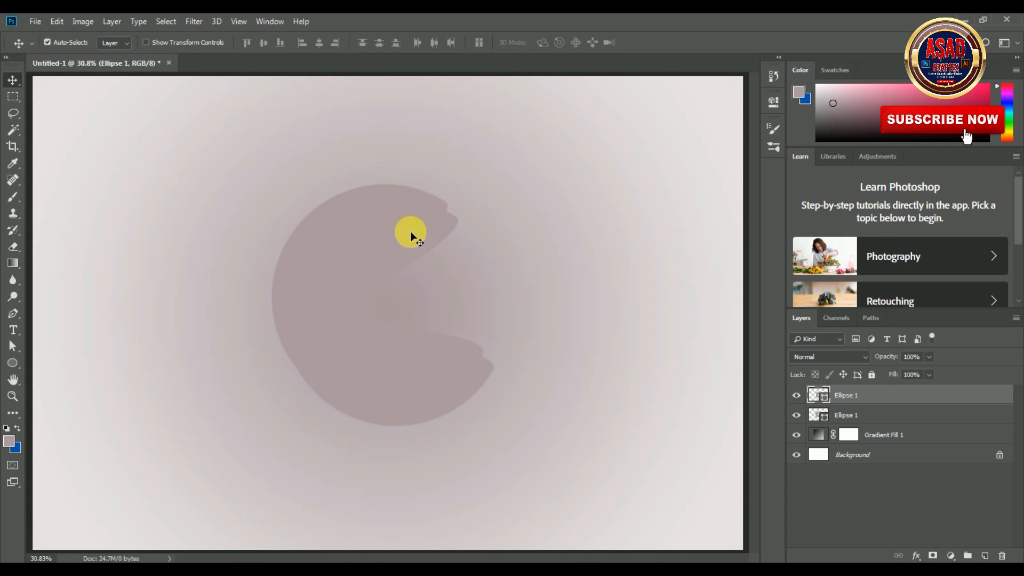
Fill the pasted shape with light grey and move it over the mauve original, offset slightly downward
click(13, 363)
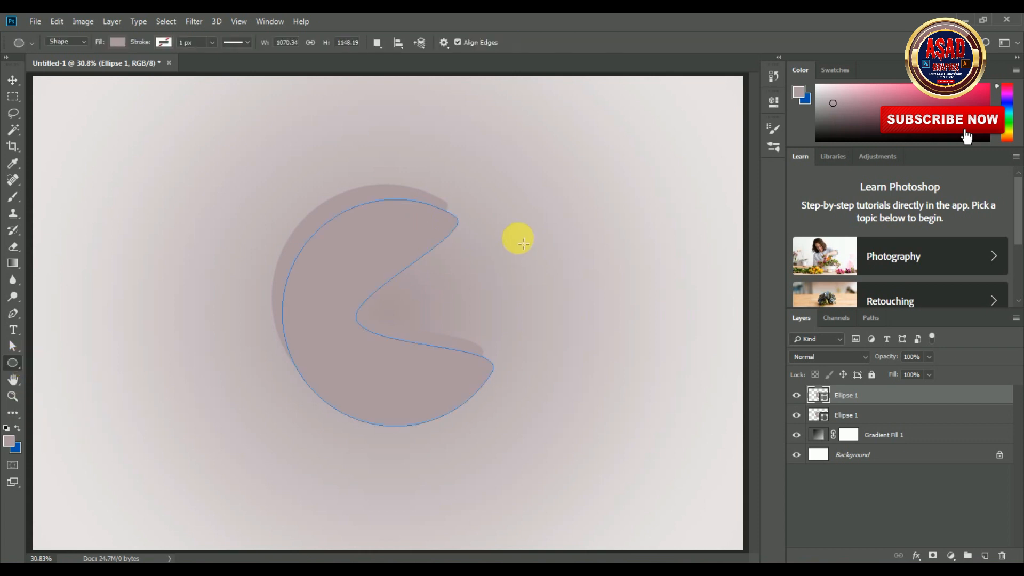
click(118, 43)
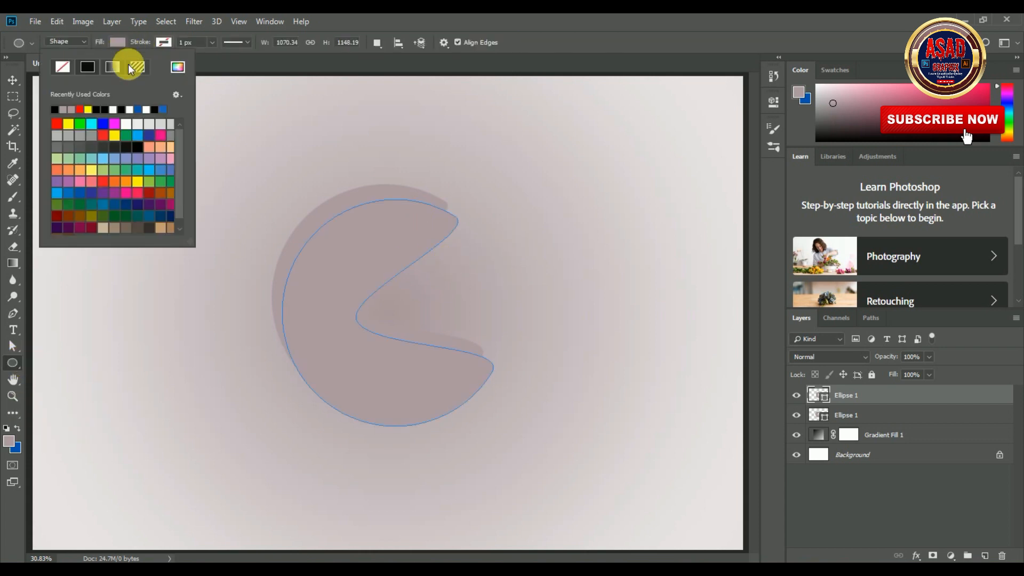
click(152, 123)
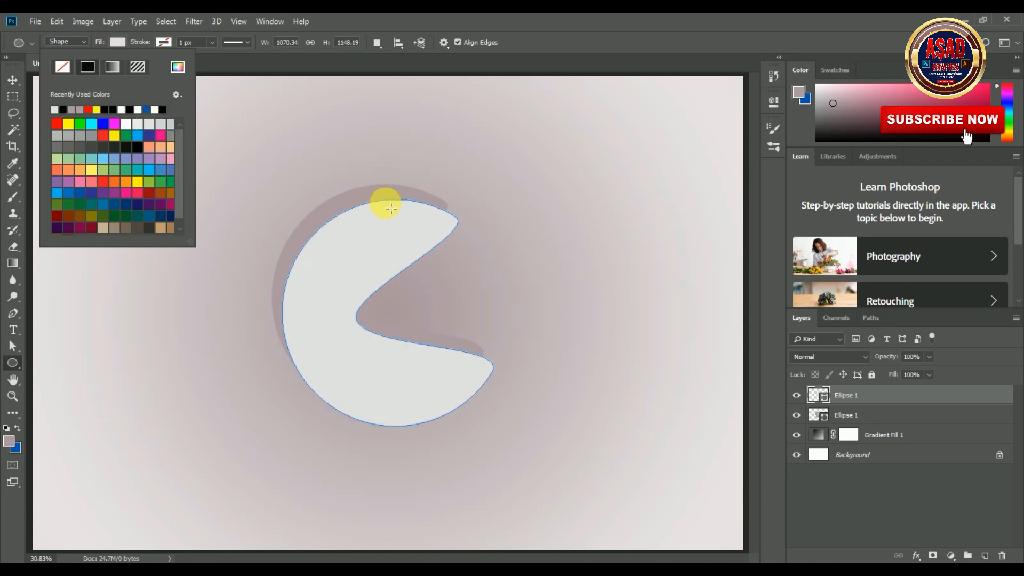
click(13, 81)
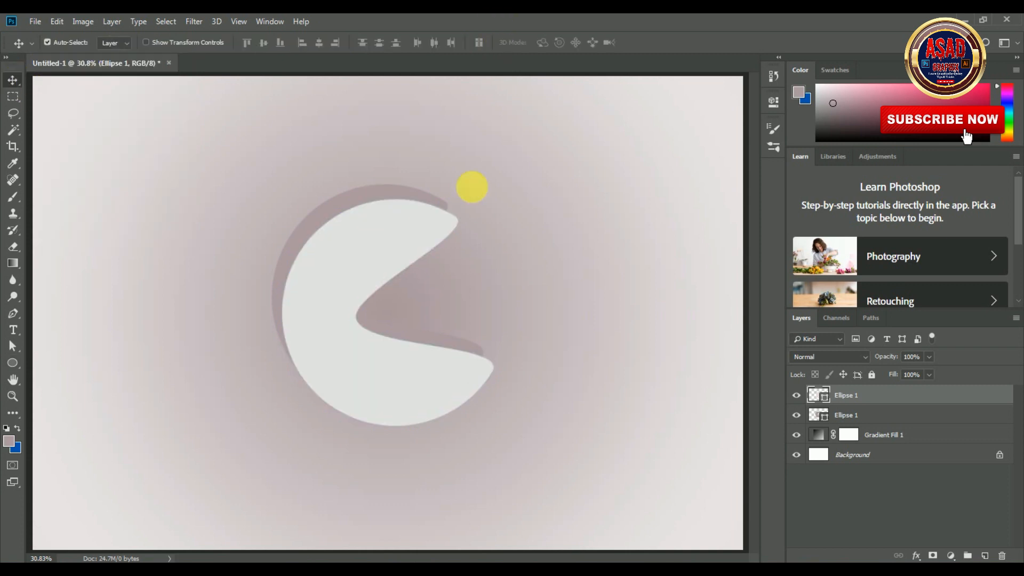
drag(412, 223, 402, 212)
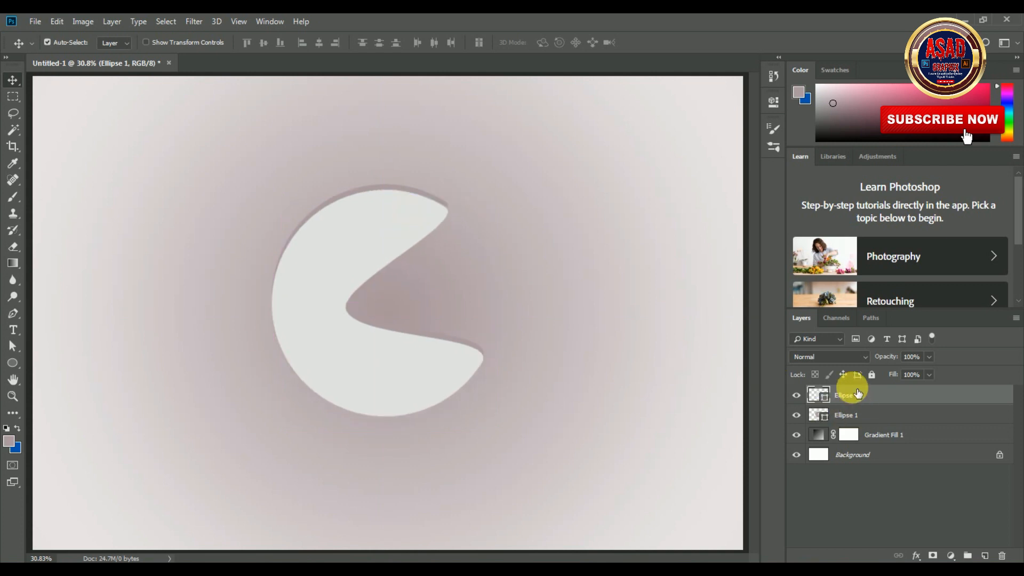
Place the light grey shape's layer beneath the mauve one, and shift the mauve shape slightly left to expose a grey rim
click(797, 395)
click(796, 395)
drag(859, 395, 869, 425)
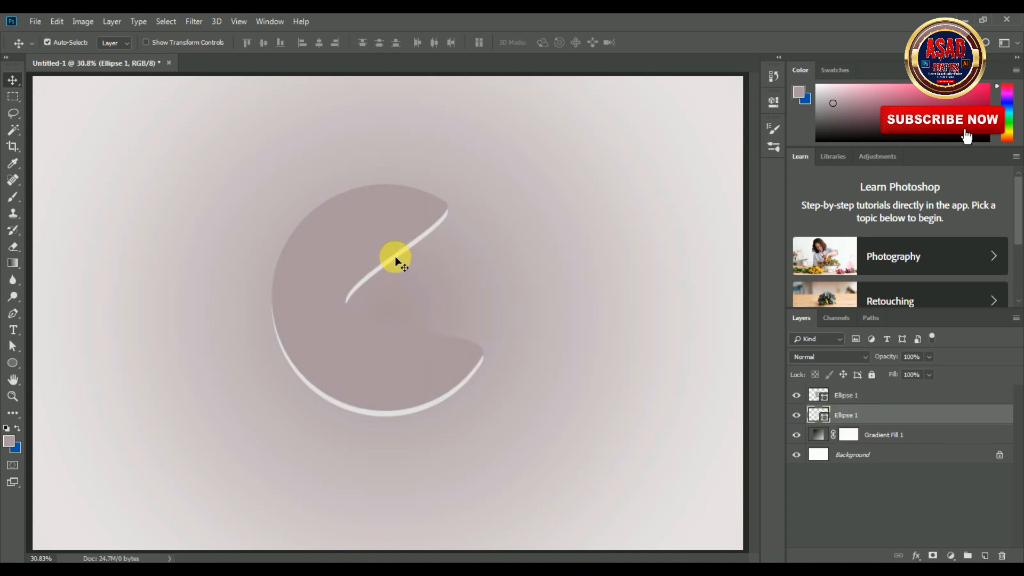
drag(392, 229, 388, 235)
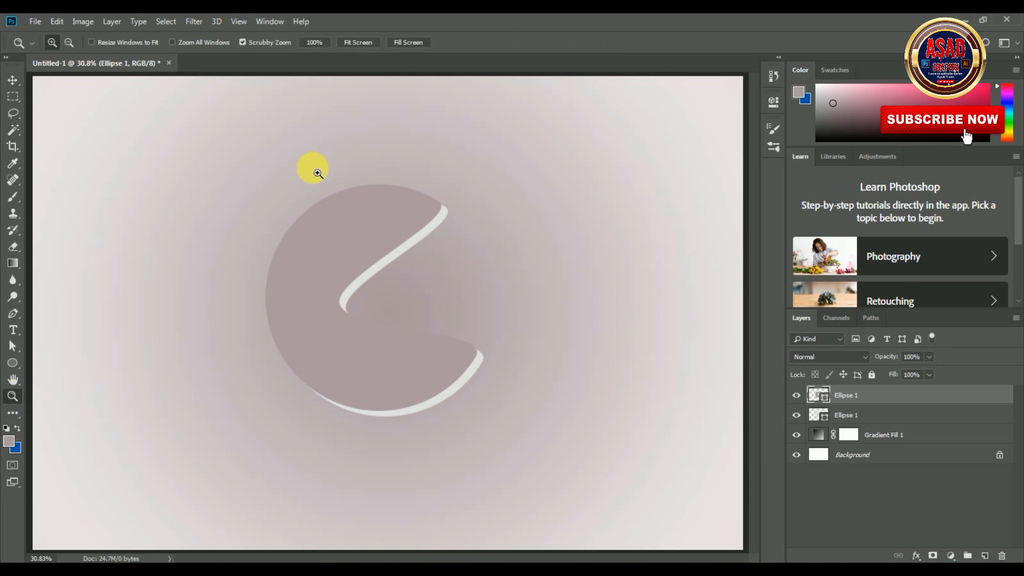
Warp the light grey shape slightly, raising its upper edge and nudging the right-edge handles to refine the rim, and apply it
click(378, 245)
alt+click(380, 250)
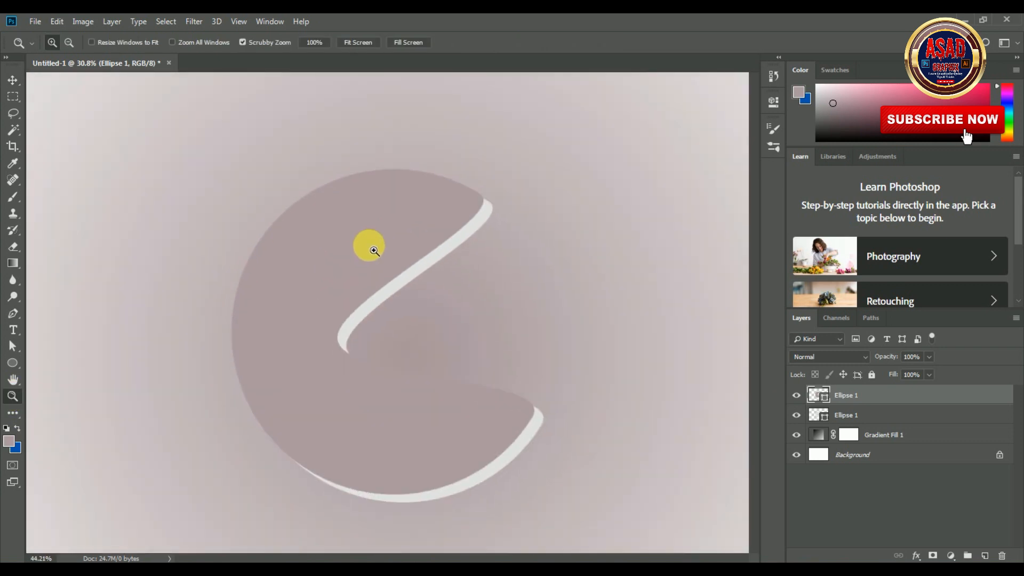
click(11, 83)
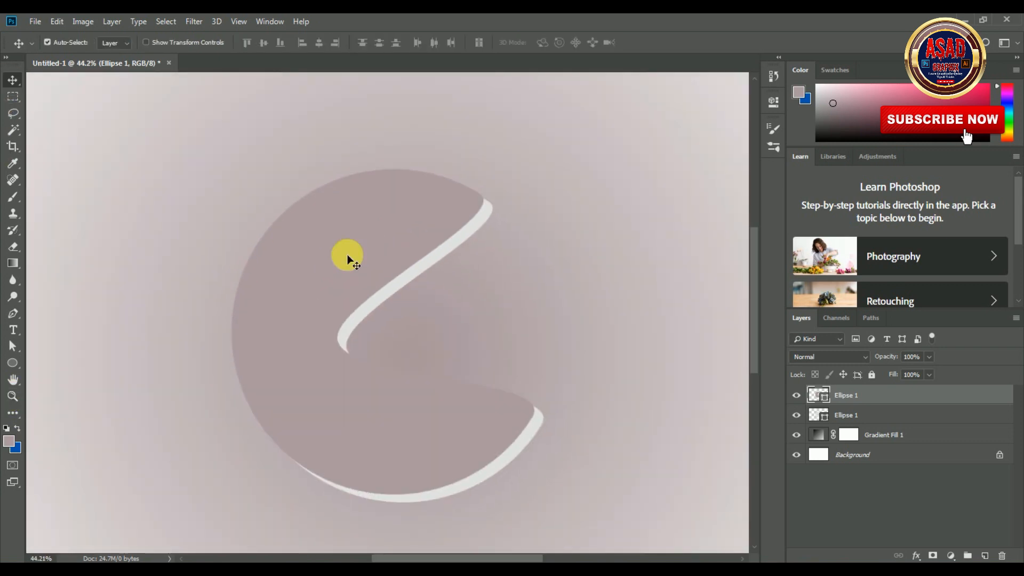
click(471, 228)
click(56, 22)
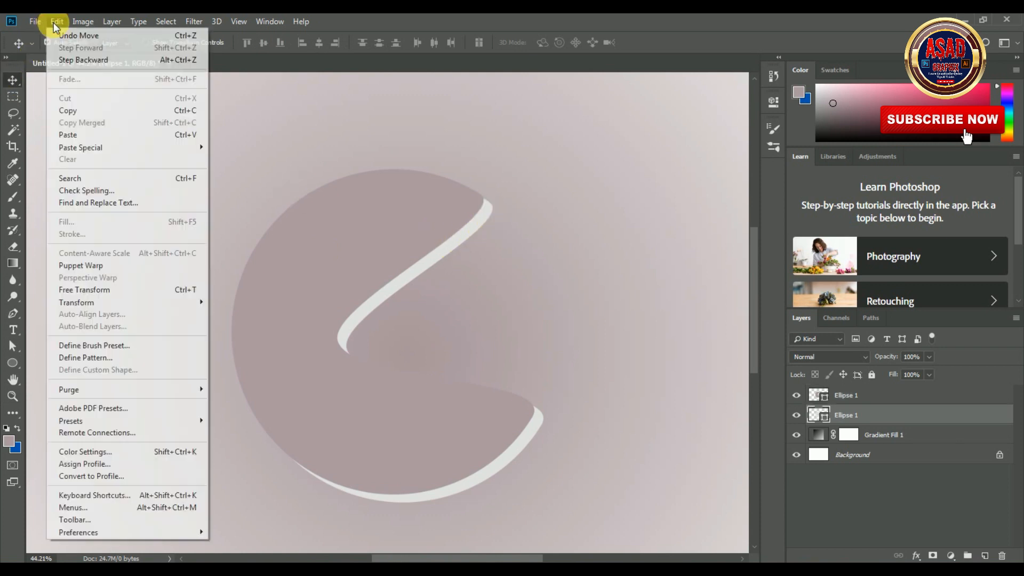
click(103, 291)
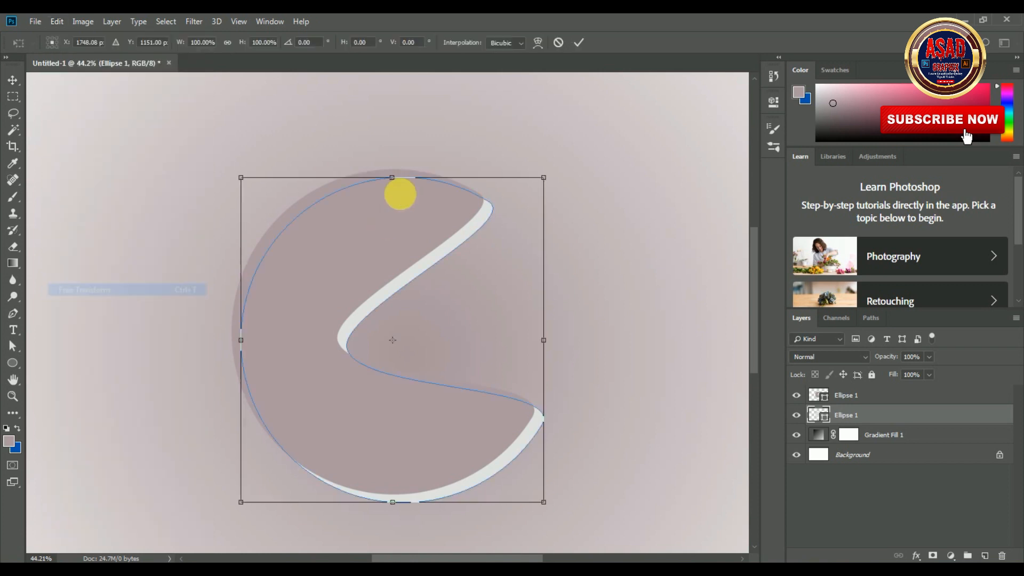
click(538, 42)
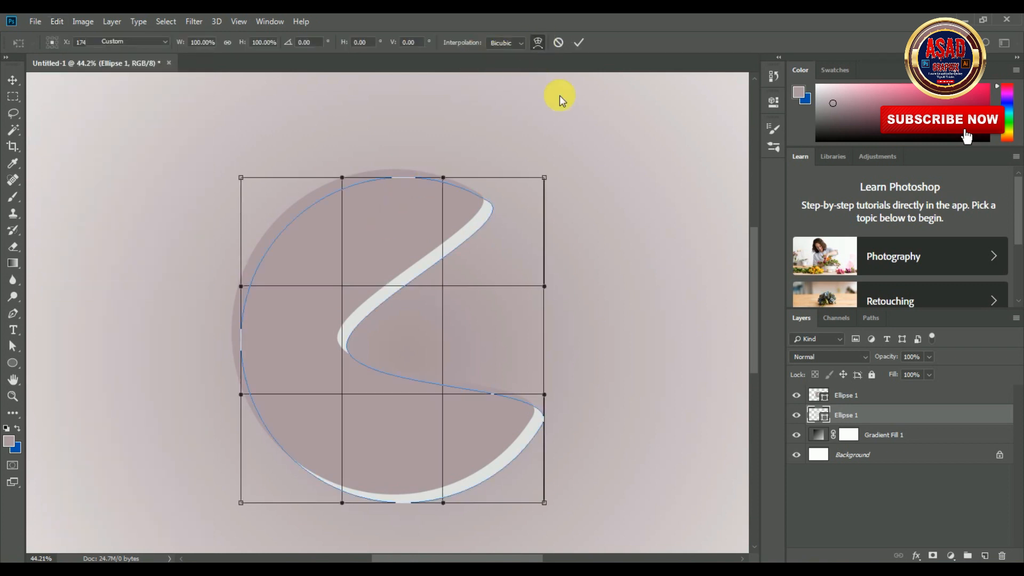
drag(445, 175, 445, 174)
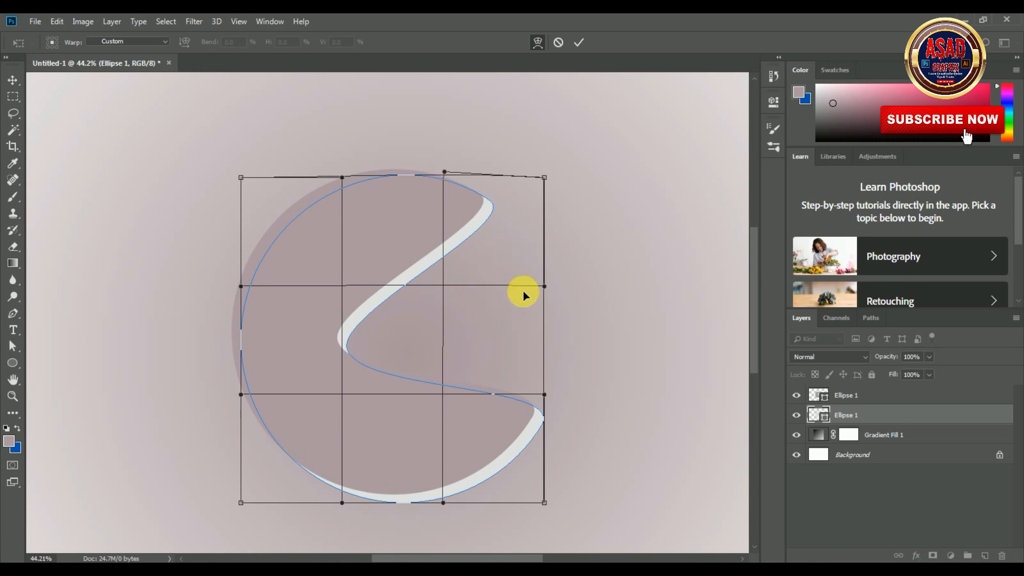
drag(545, 288, 538, 293)
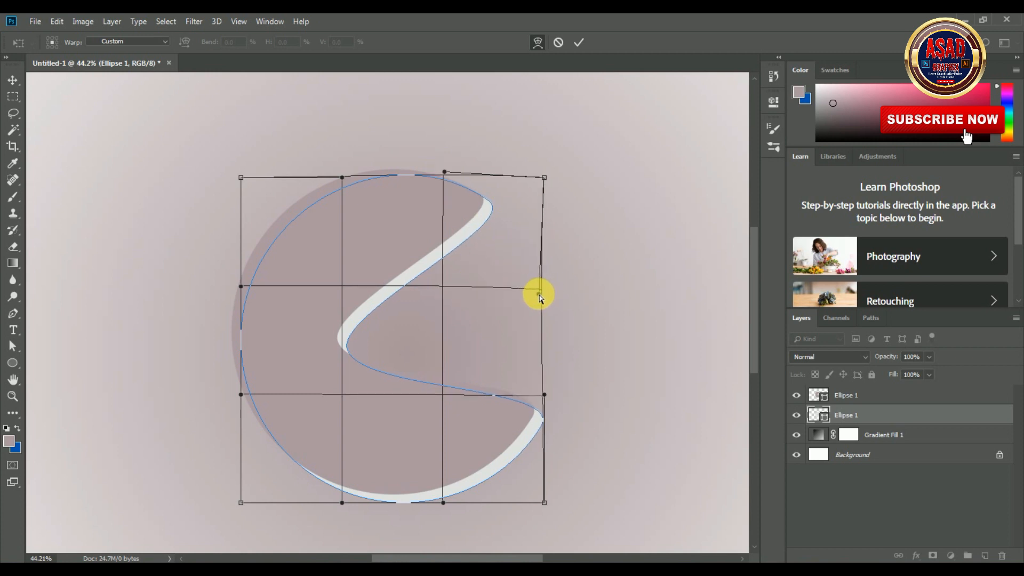
drag(545, 397, 547, 390)
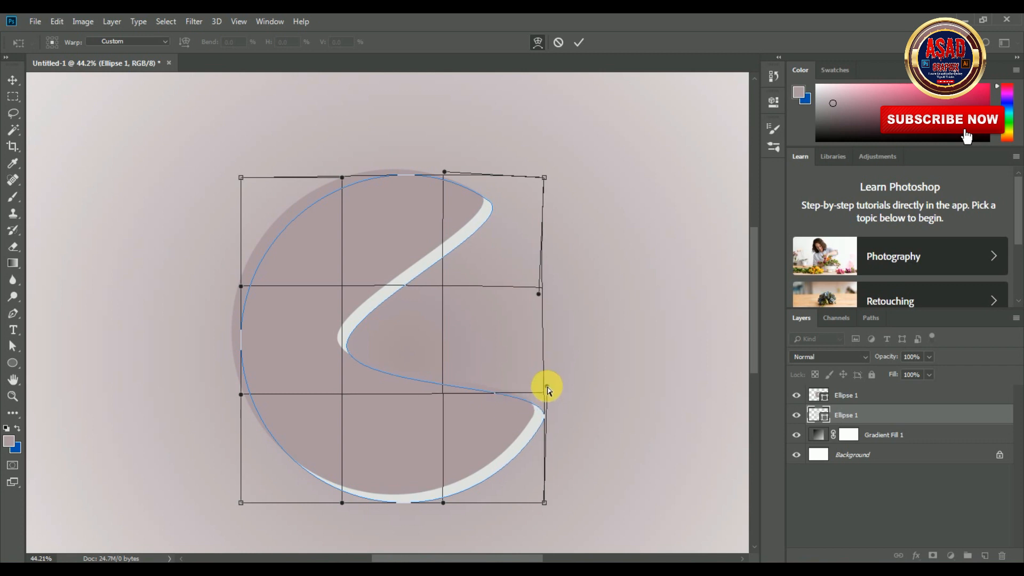
drag(440, 395, 440, 394)
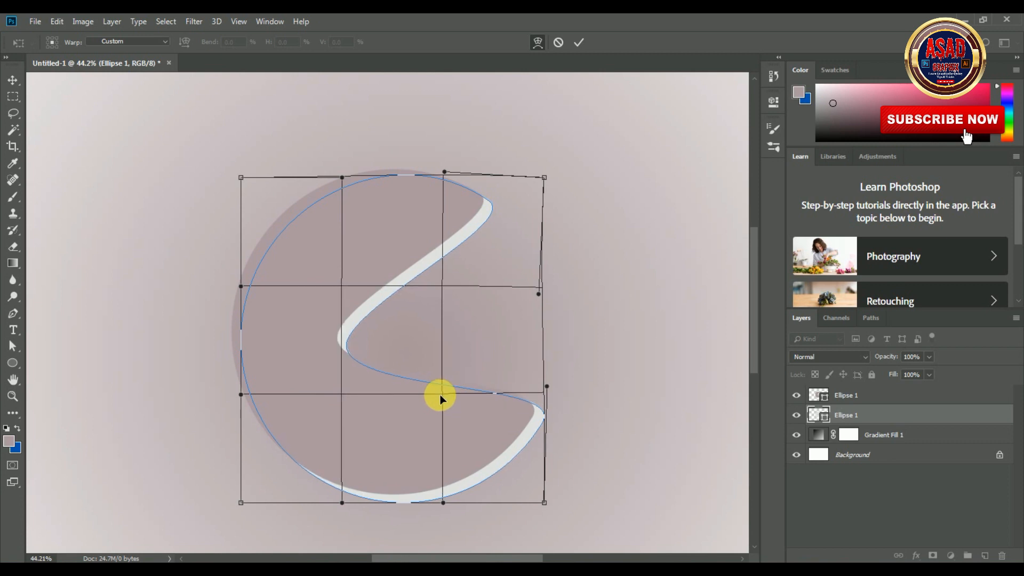
drag(545, 392, 545, 383)
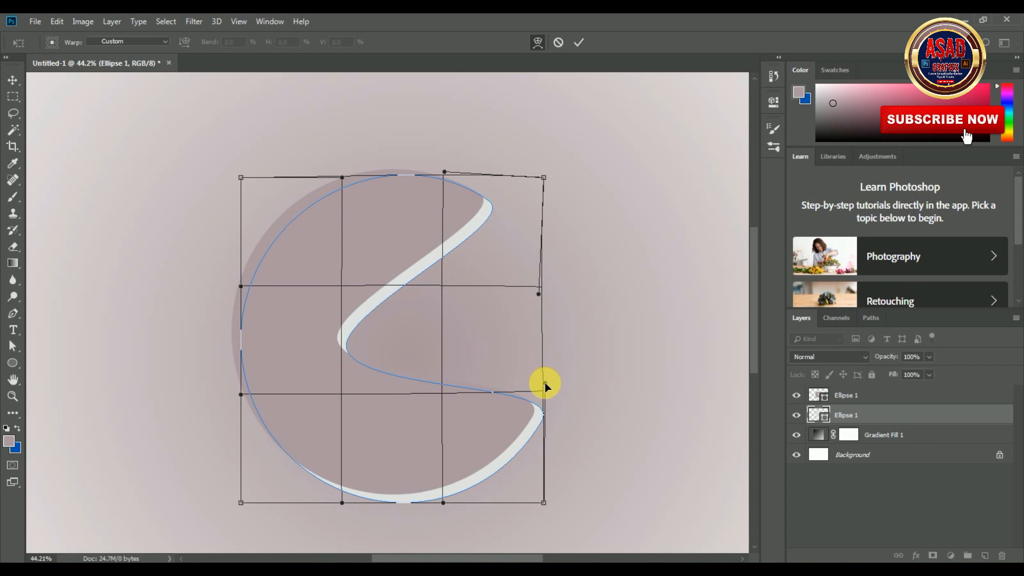
click(579, 43)
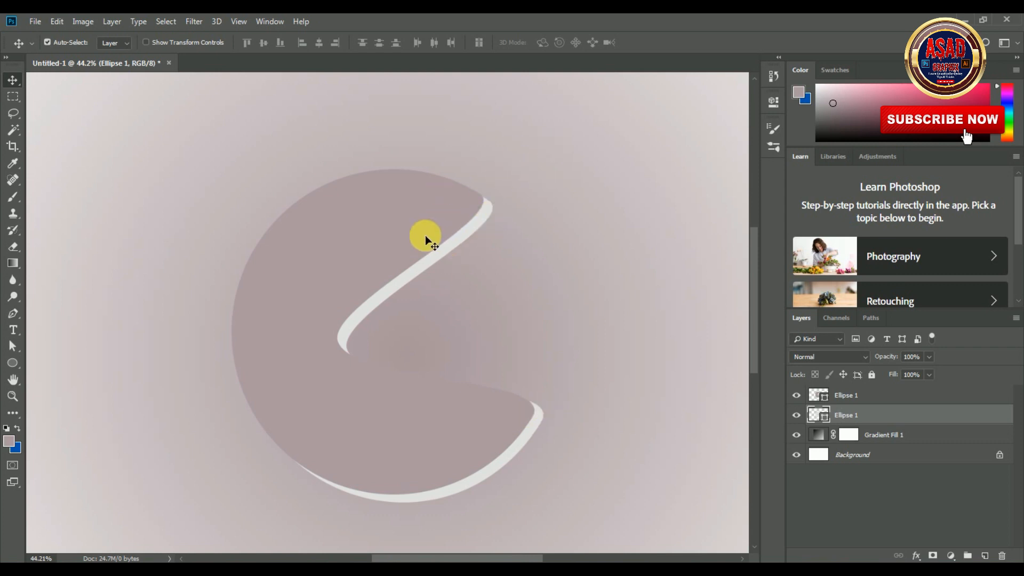
Add a Gradient Overlay layer style to the upper mauve notched shape
click(431, 261)
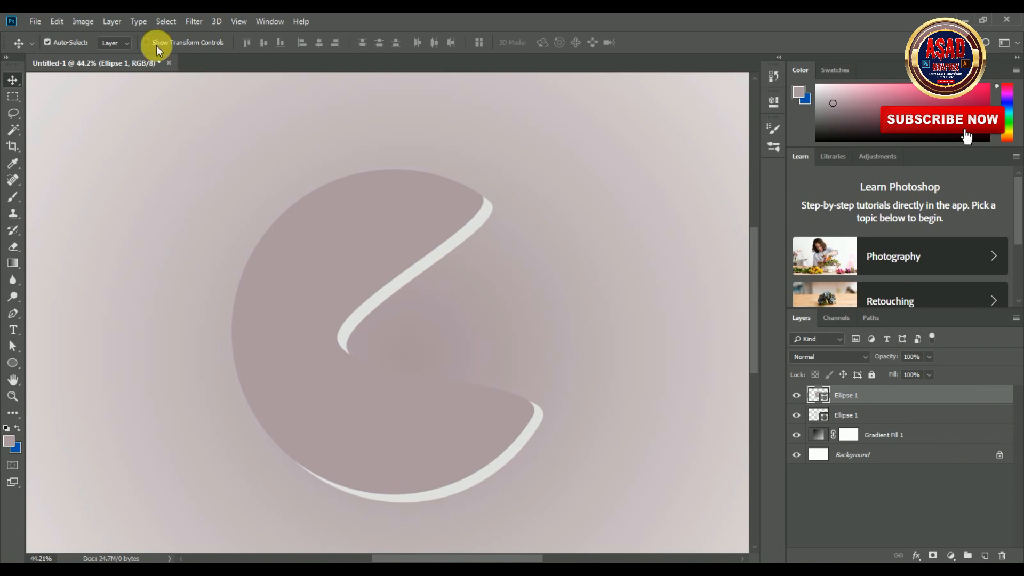
click(116, 23)
mouse_move(123, 147)
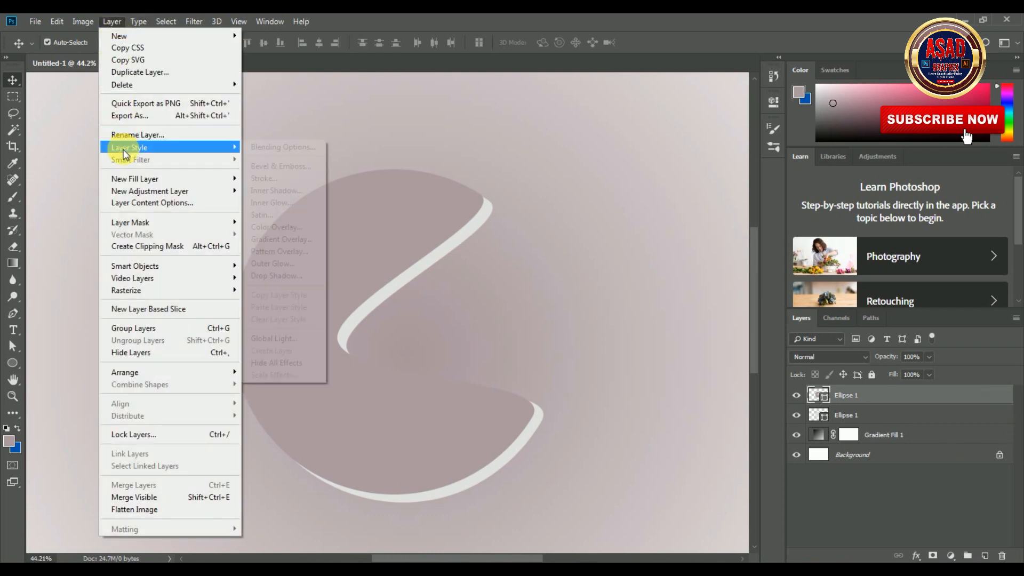
click(303, 147)
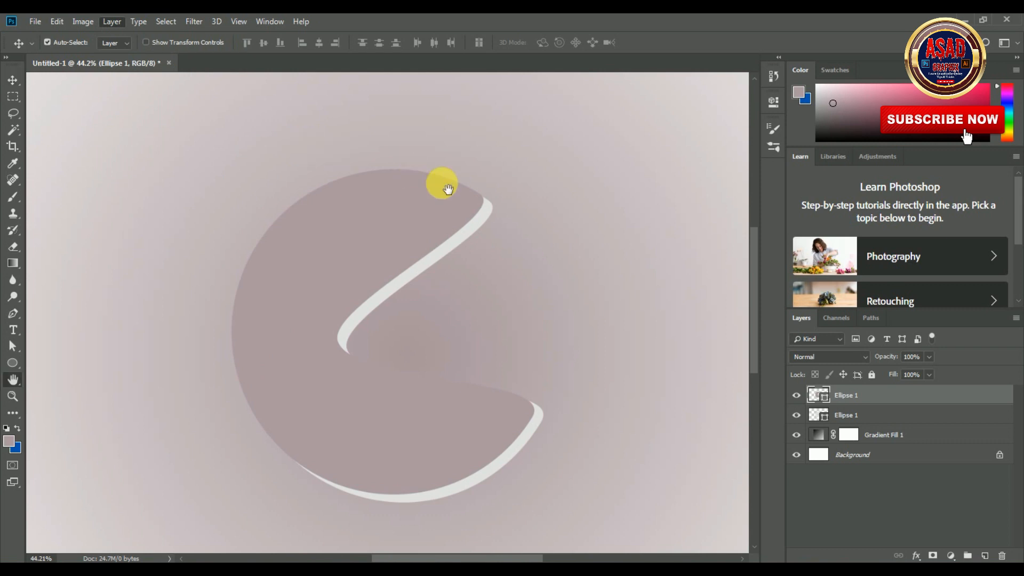
drag(619, 259, 682, 199)
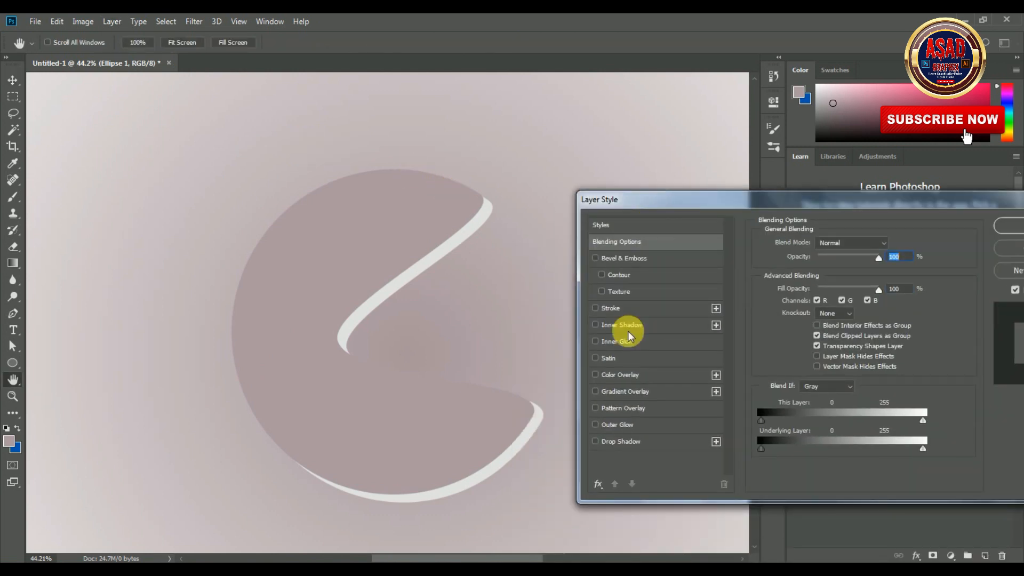
click(603, 392)
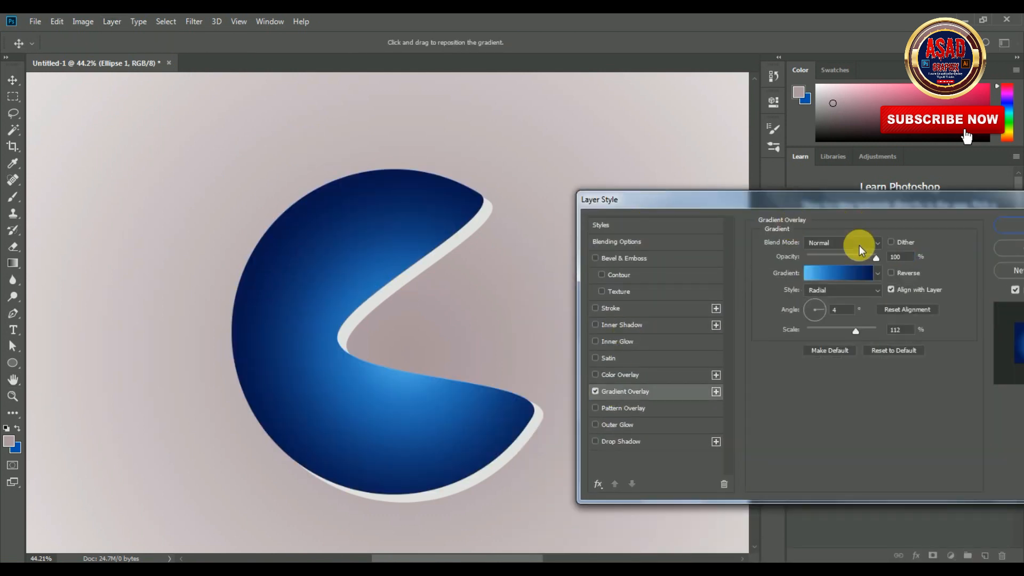
drag(827, 199, 773, 168)
Choose the grey-white-grey Custom preset as the gradient for the upper shape's overlay
click(815, 235)
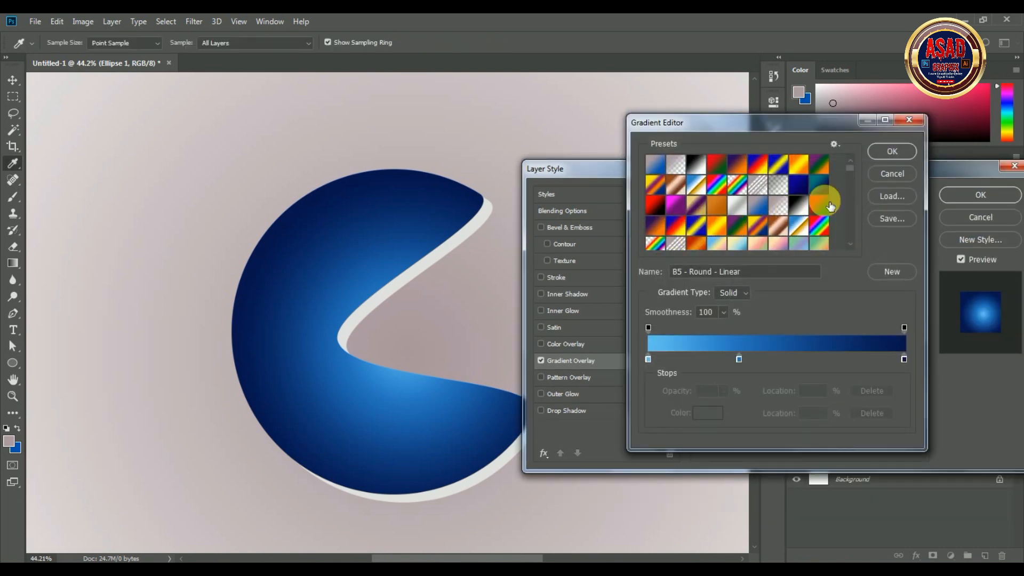
drag(846, 170, 803, 235)
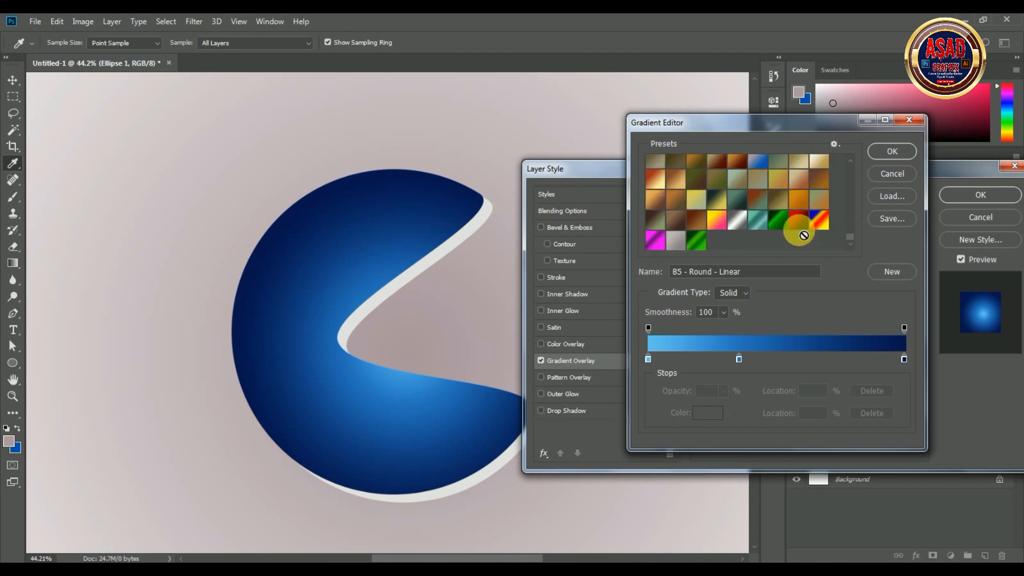
click(748, 223)
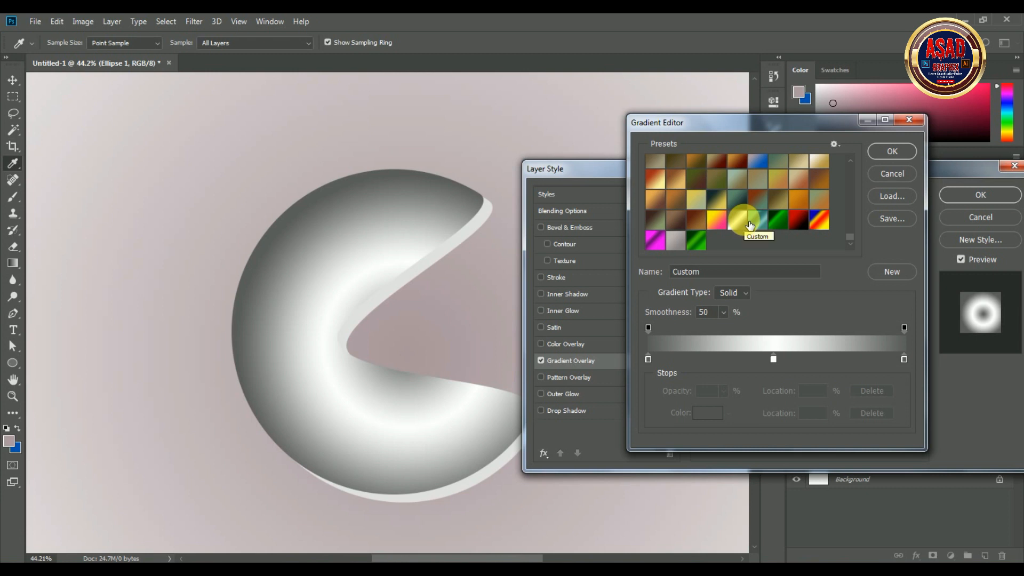
click(898, 155)
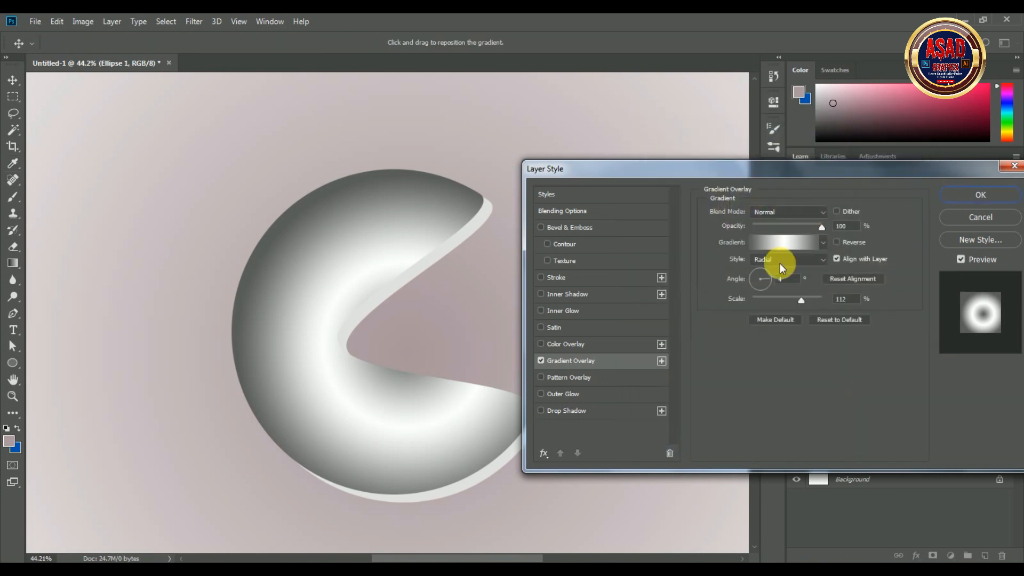
Set the upper shape's gradient overlay style to Linear at a 93° angle and apply the layer style
click(822, 259)
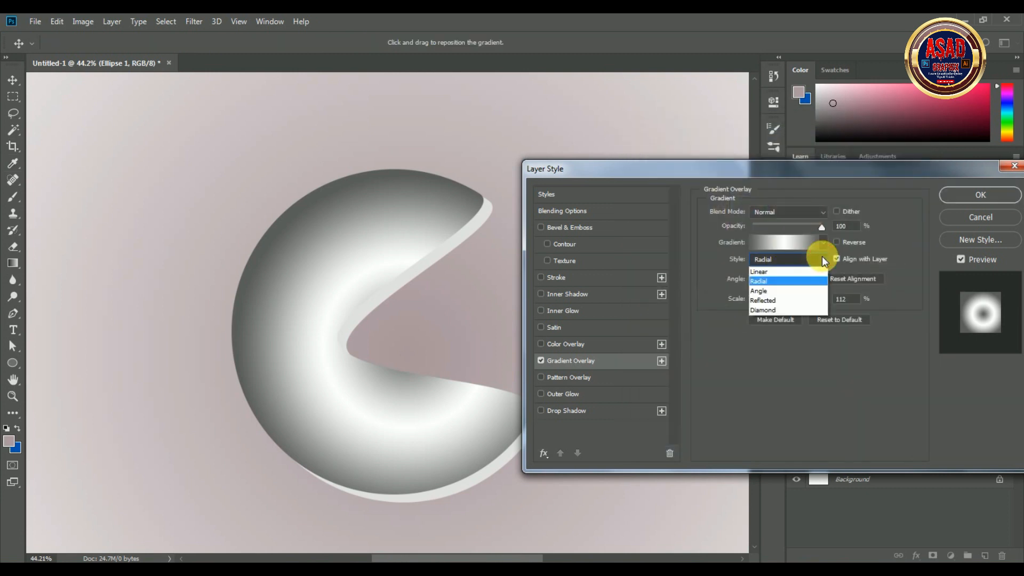
click(792, 271)
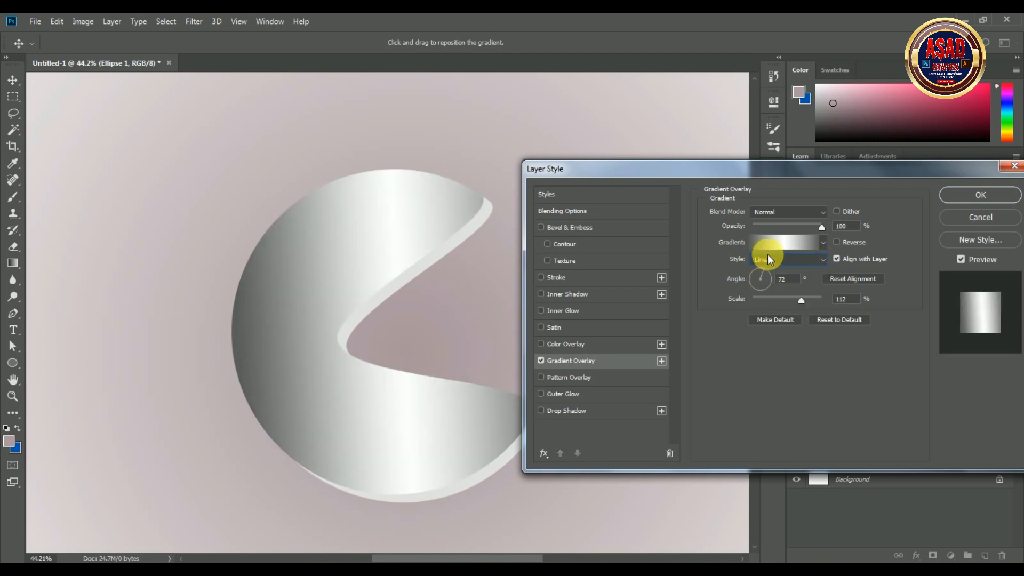
drag(763, 245, 759, 242)
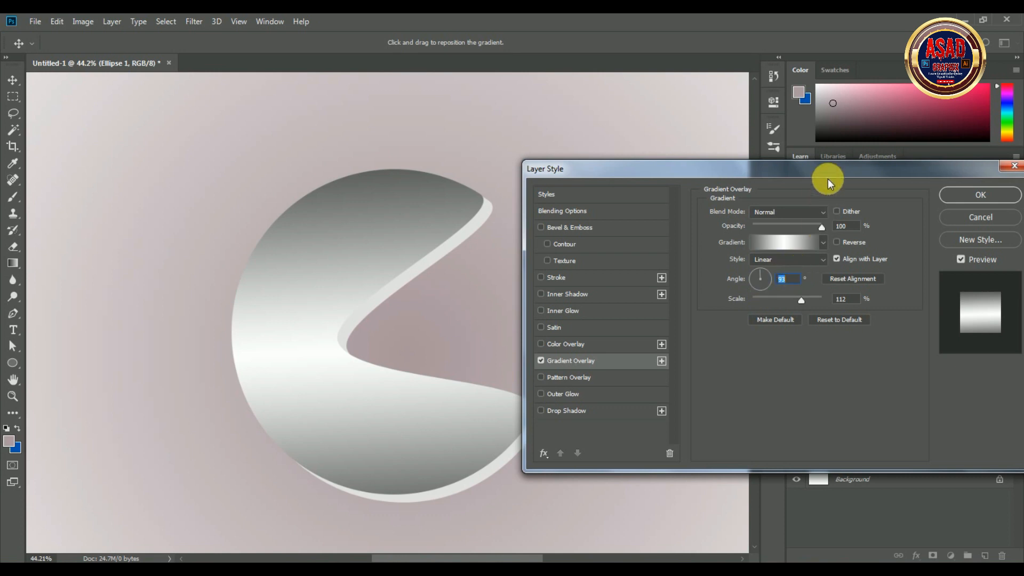
drag(829, 174, 782, 209)
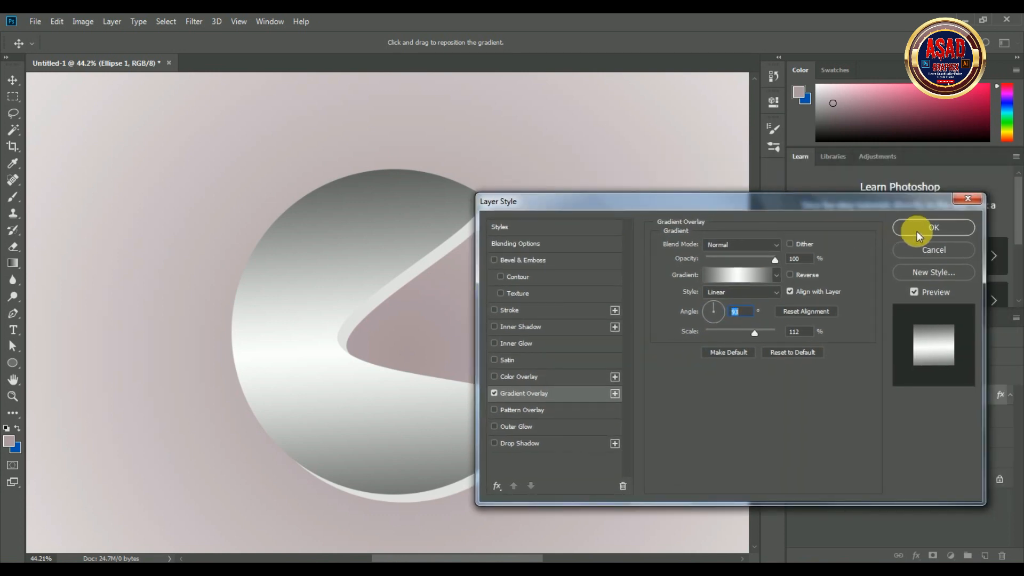
click(914, 228)
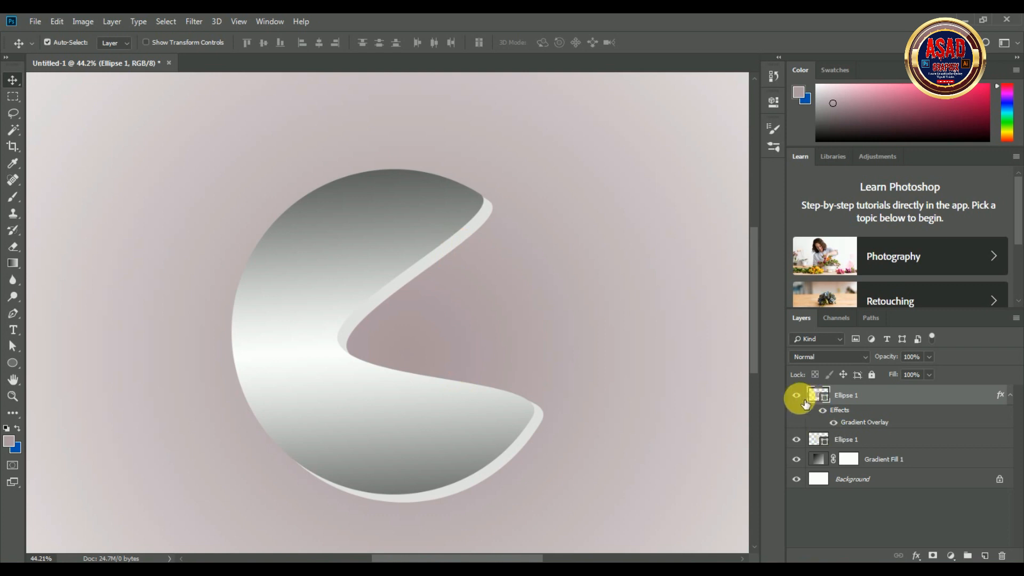
Select the light grey rim shape's layer, checking it by toggling its visibility, and add a Gradient Overlay to it
click(469, 230)
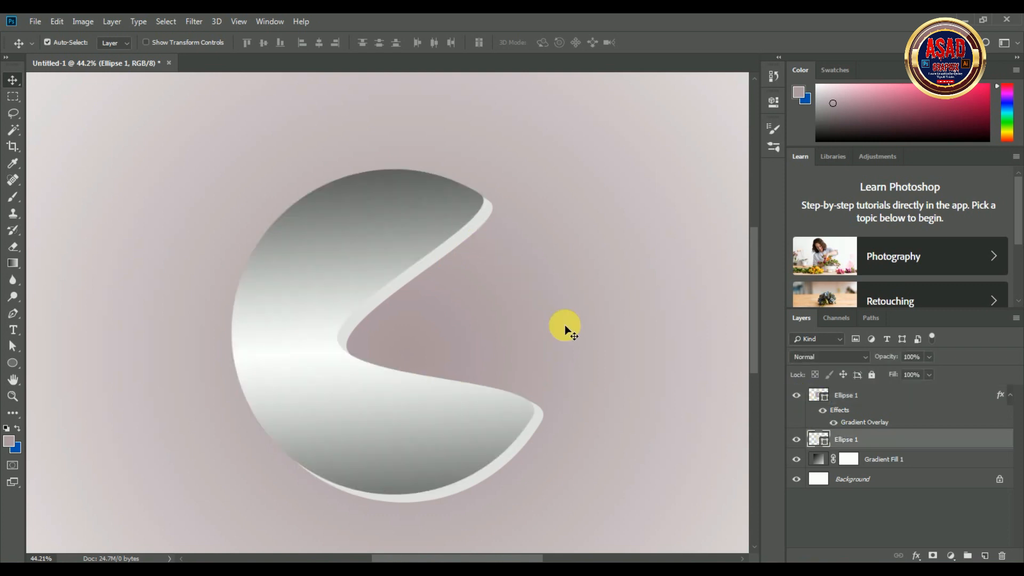
click(796, 440)
click(796, 440)
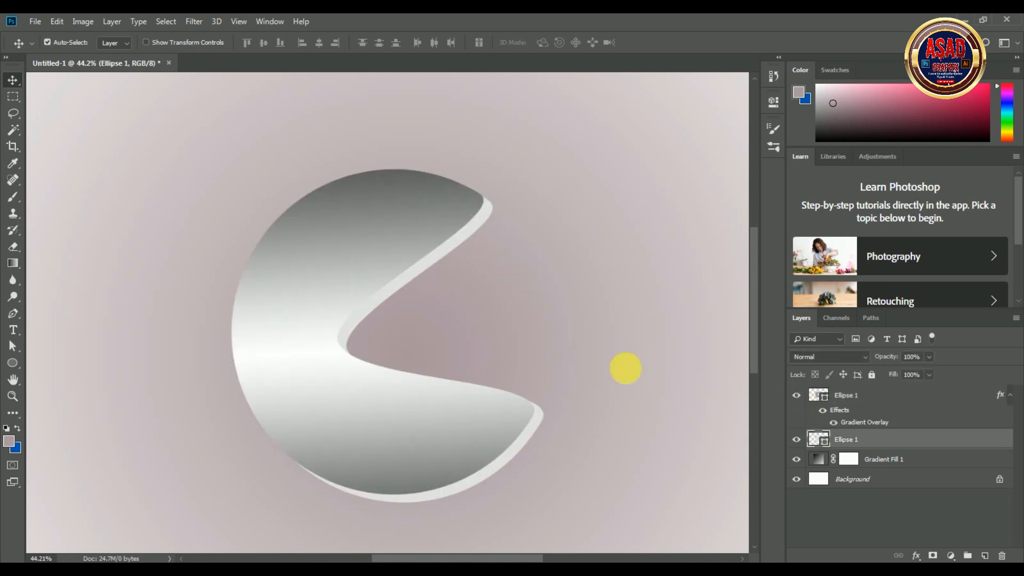
click(112, 21)
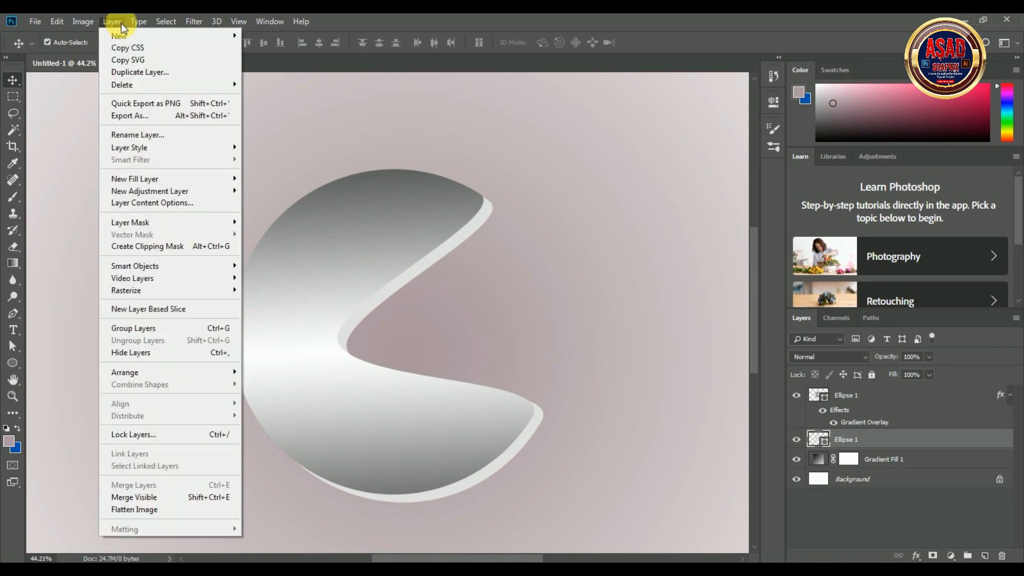
mouse_move(224, 147)
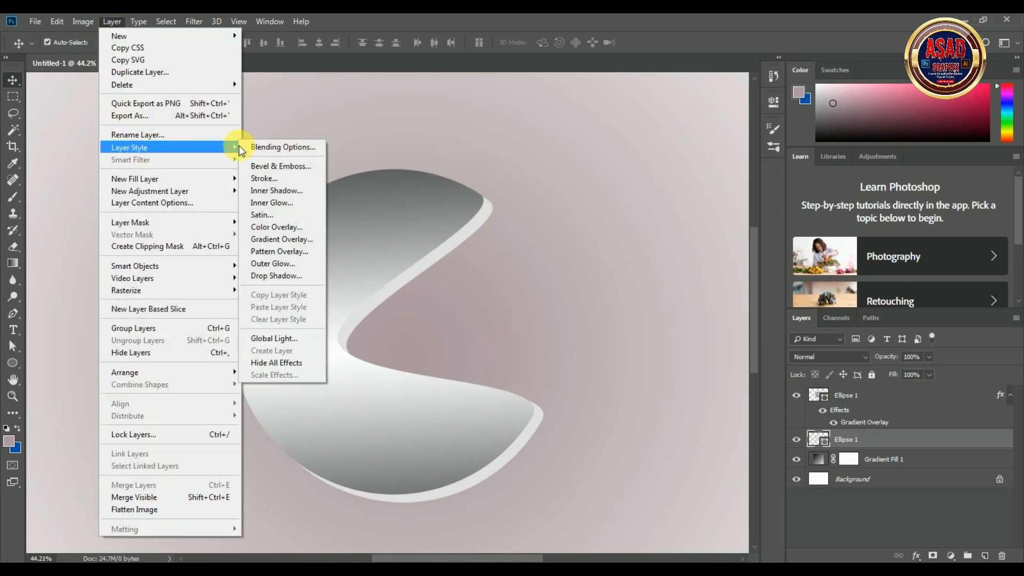
click(276, 148)
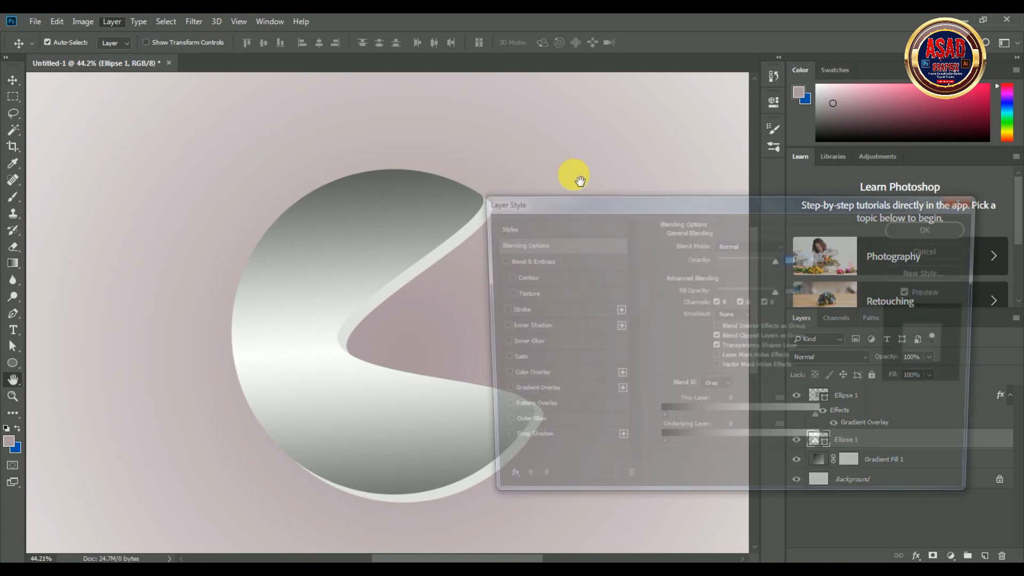
click(538, 393)
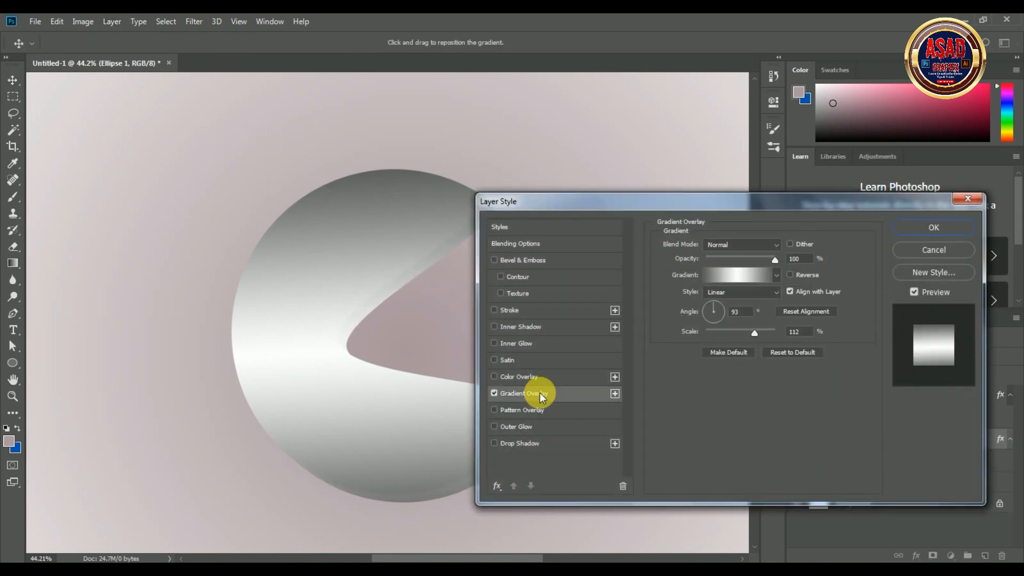
Try the green preset on the rim shape's overlay gradient, and settle on the teal Custom preset
click(737, 275)
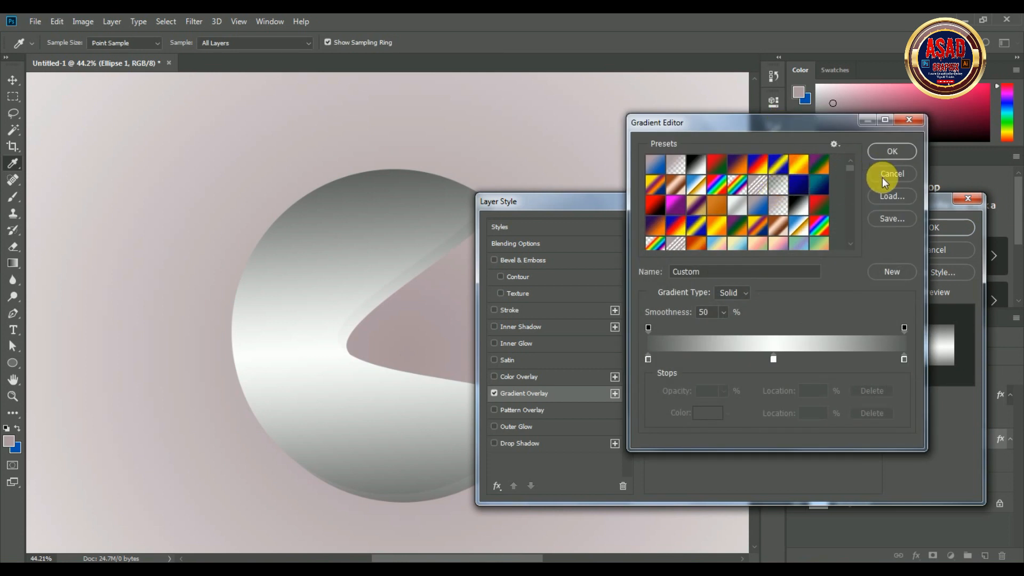
click(884, 175)
drag(767, 203, 877, 187)
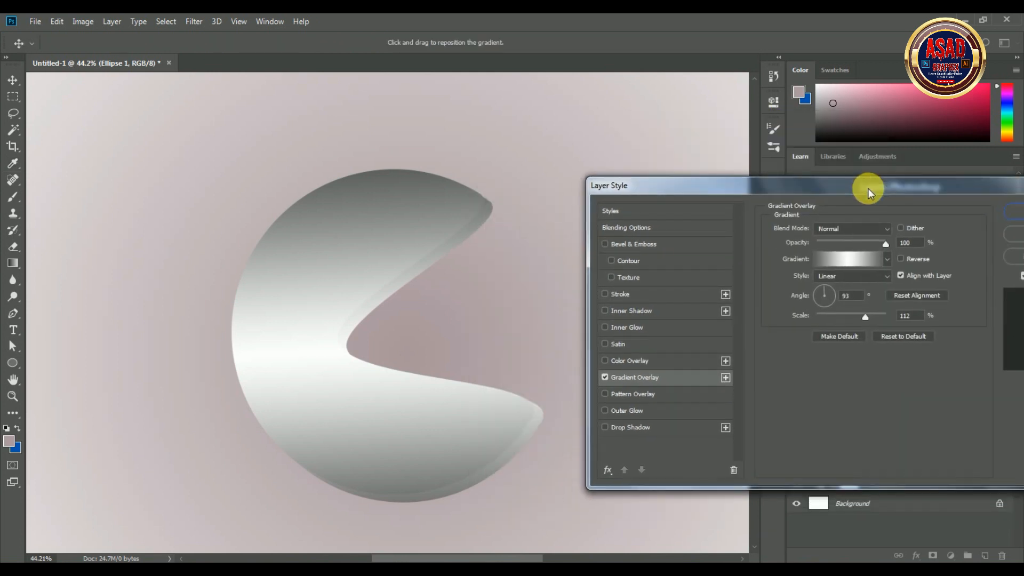
click(854, 260)
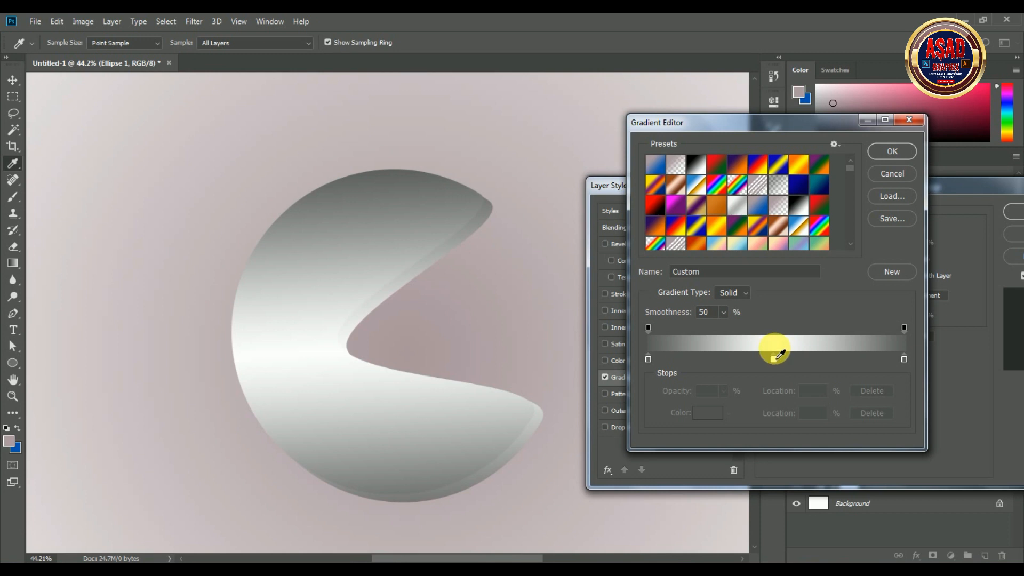
drag(849, 168, 854, 243)
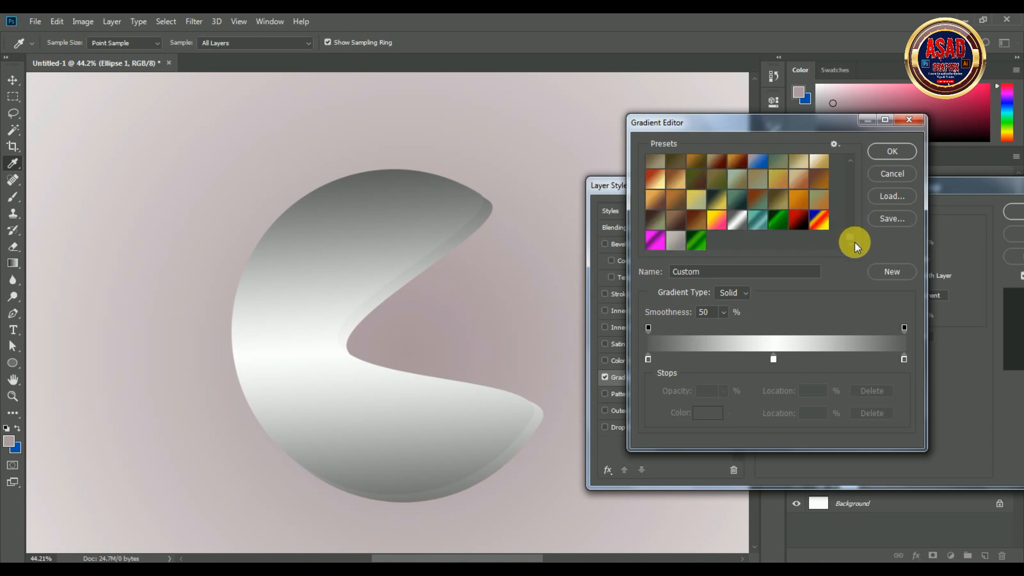
click(778, 219)
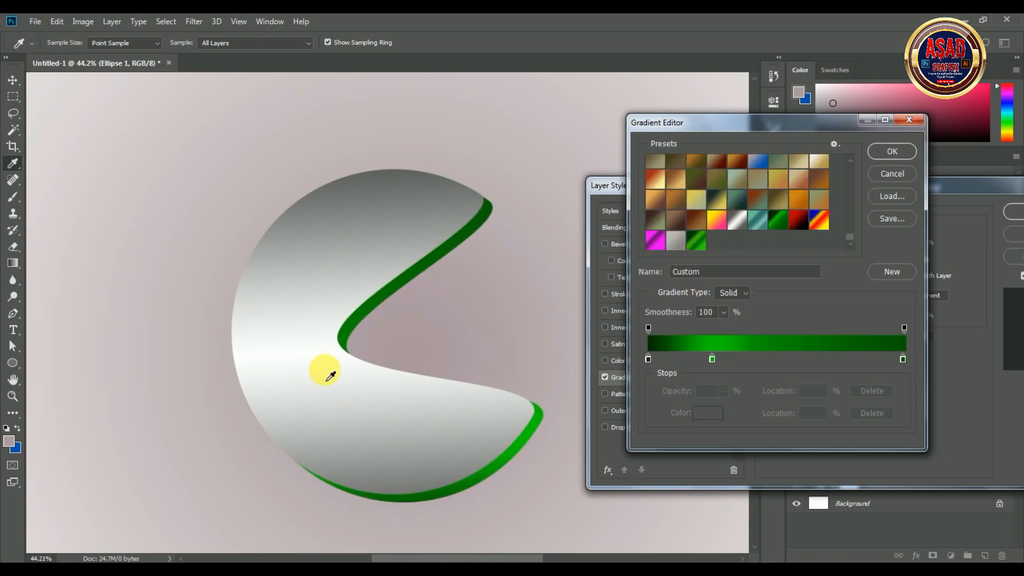
click(718, 221)
click(757, 220)
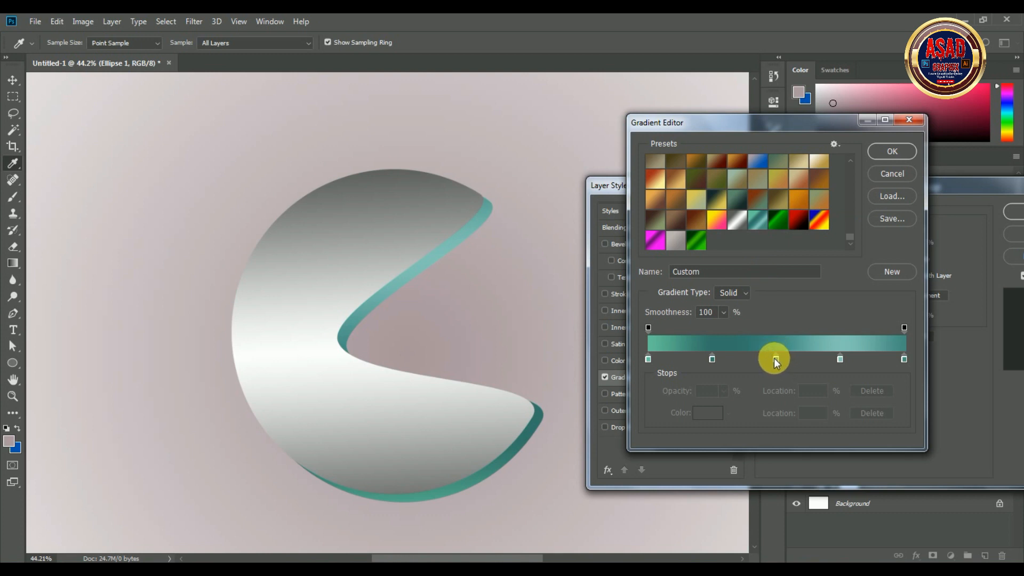
Move the teal gradient's middle colour stop to 55% and the light teal stop to 79%, and apply the layer style
drag(773, 357, 790, 357)
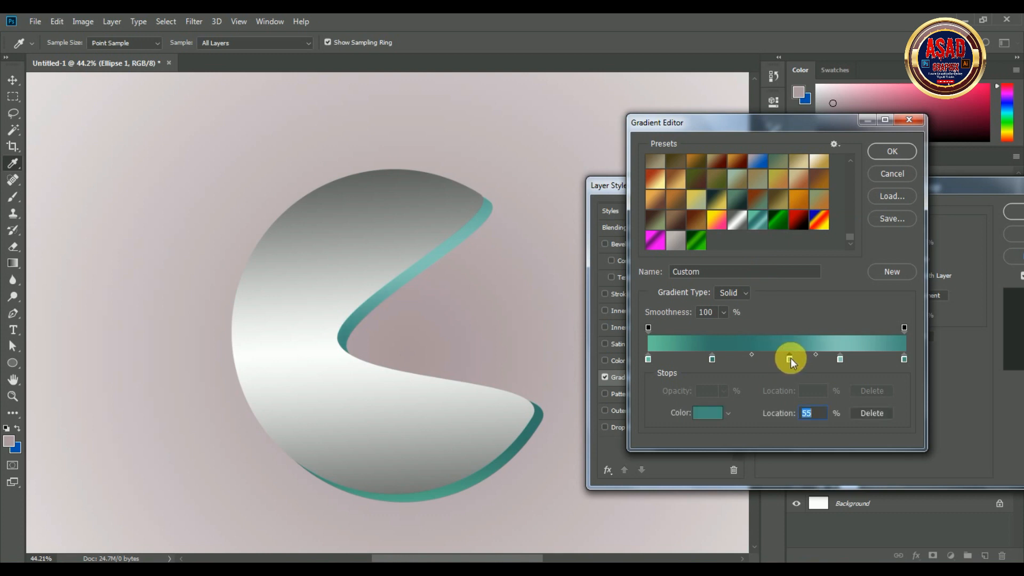
mouse_move(841, 362)
mouse_down()
mouse_move(859, 362)
mouse_move(850, 360)
mouse_up()
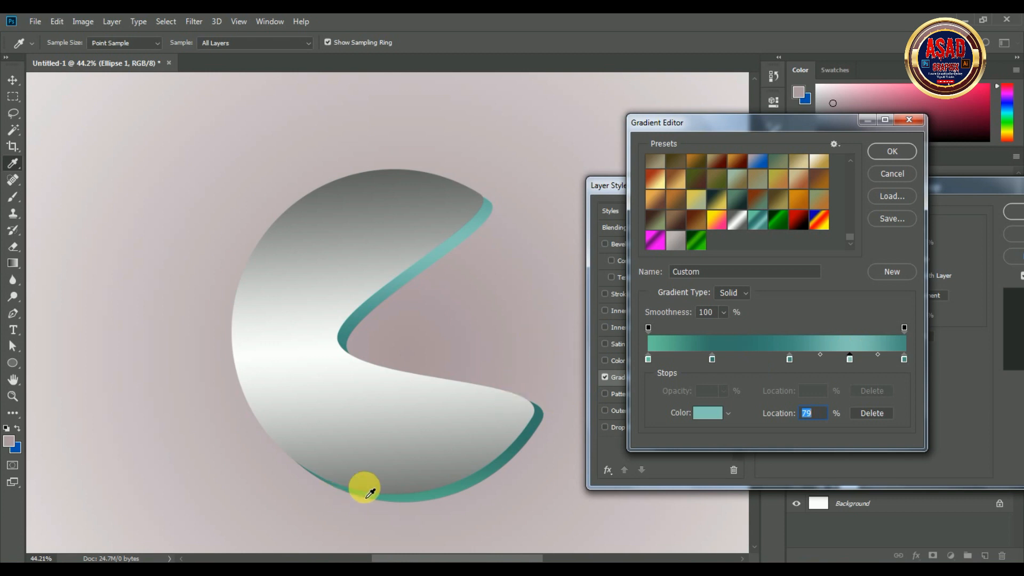
click(890, 152)
drag(917, 187, 859, 169)
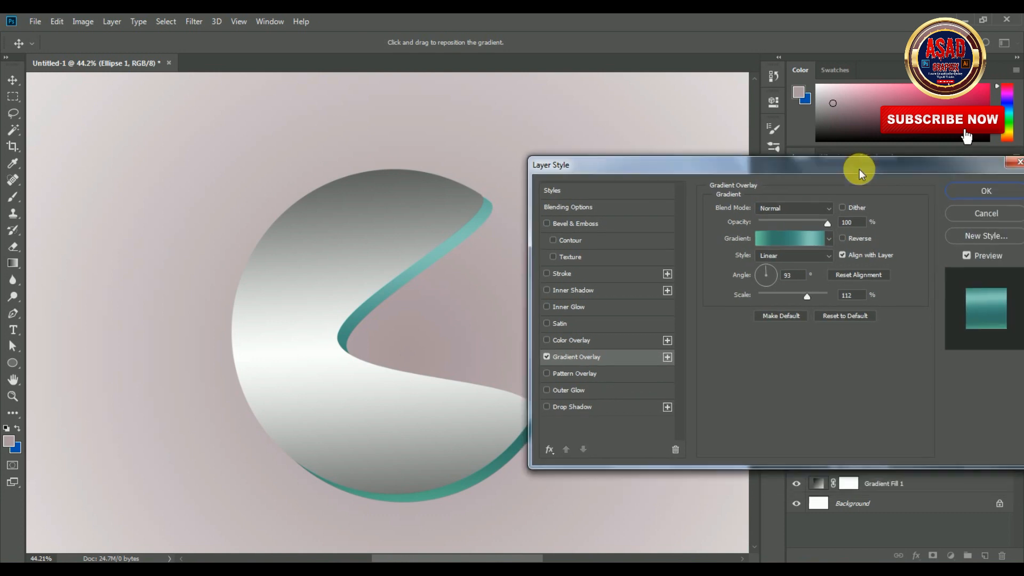
click(976, 194)
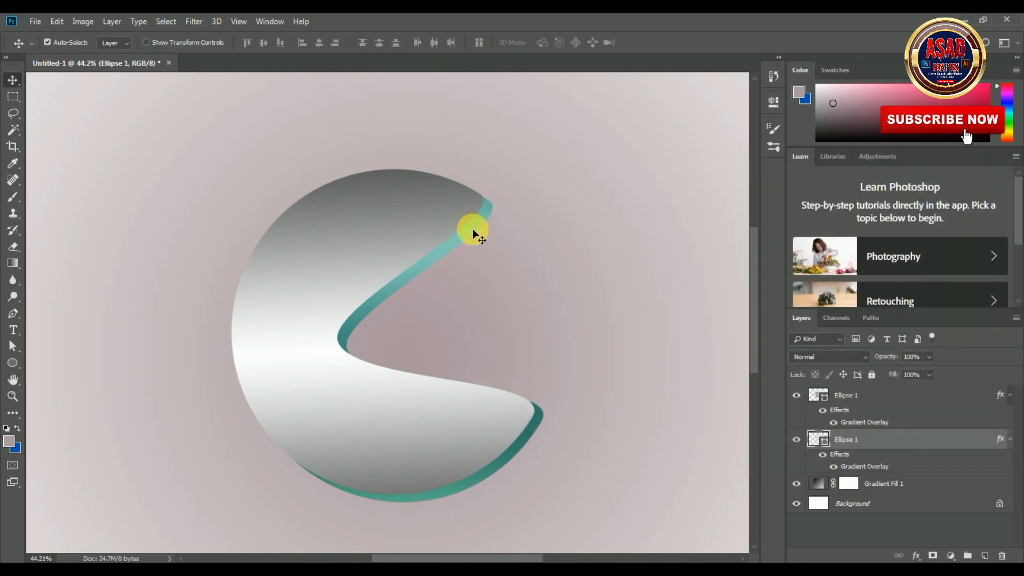
Check the teal rim shape's visibility, then warp it slightly outward at its lower-right tip and upper-right edge and commit the transform
click(796, 442)
click(796, 441)
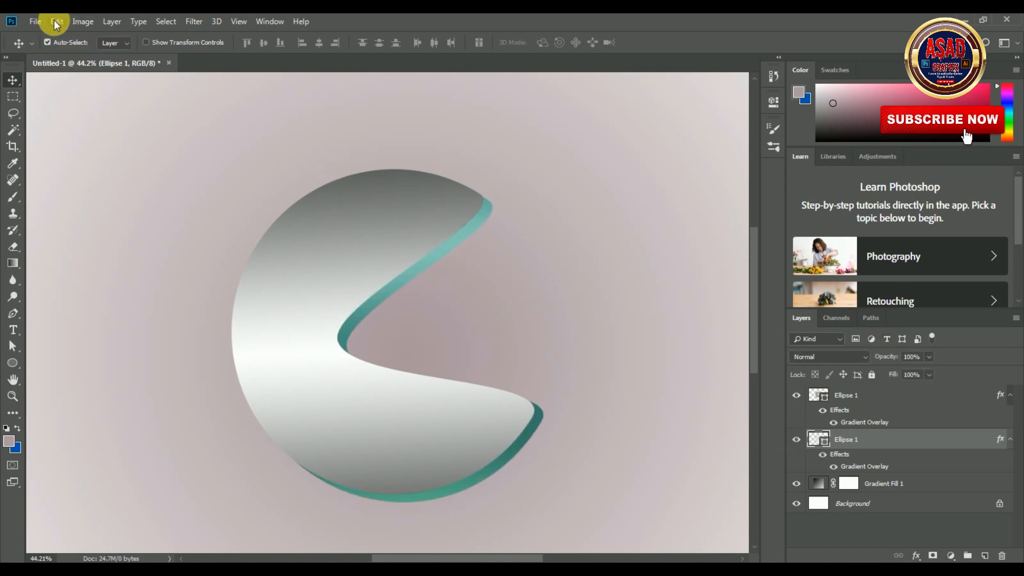
click(56, 23)
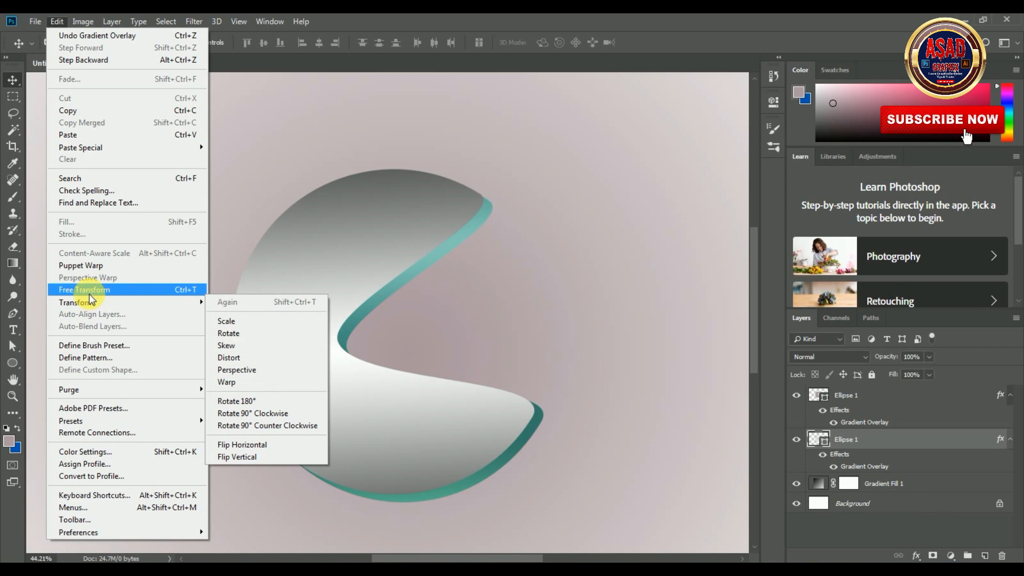
click(89, 291)
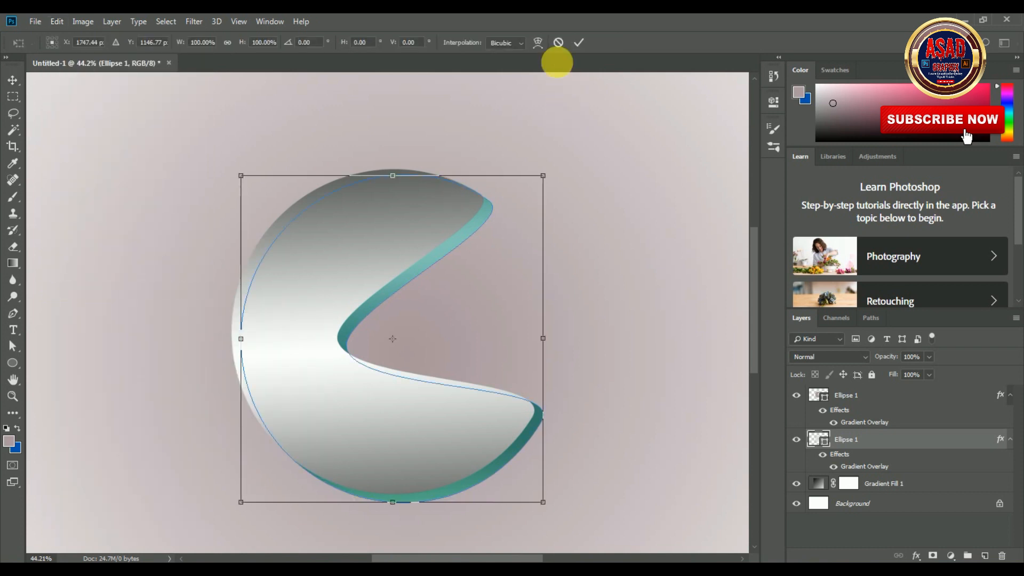
click(537, 42)
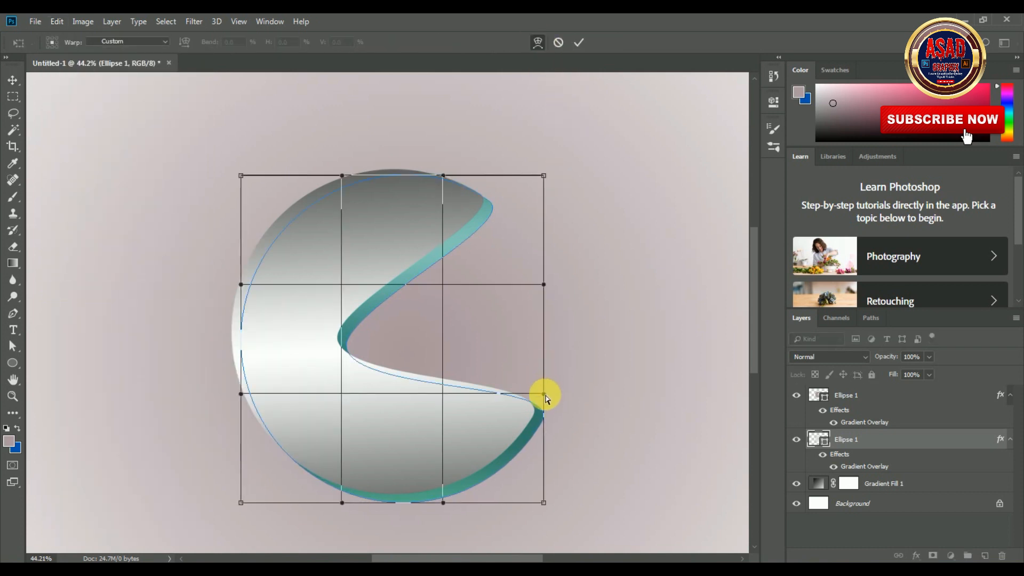
drag(545, 396, 549, 398)
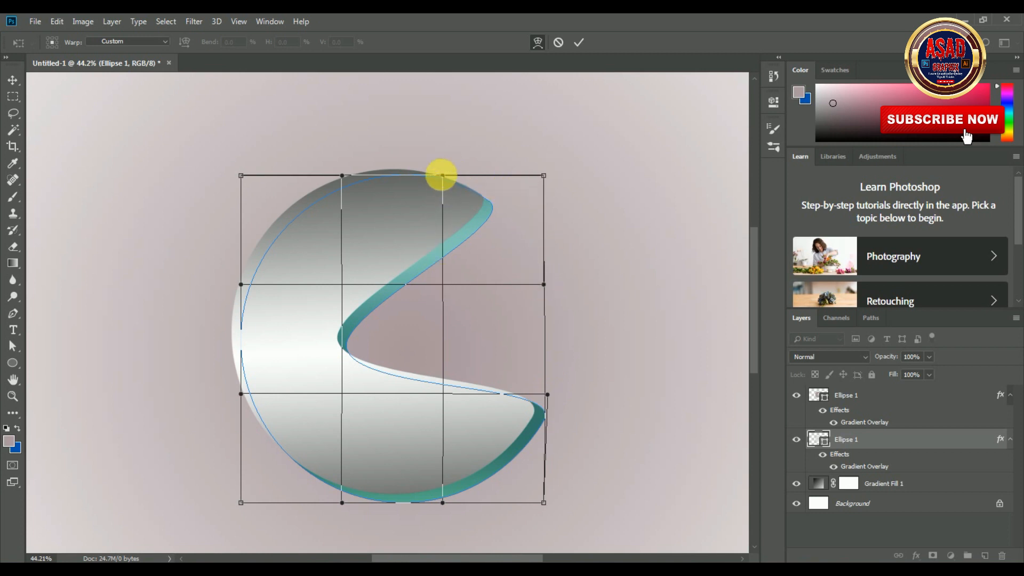
drag(442, 176, 447, 178)
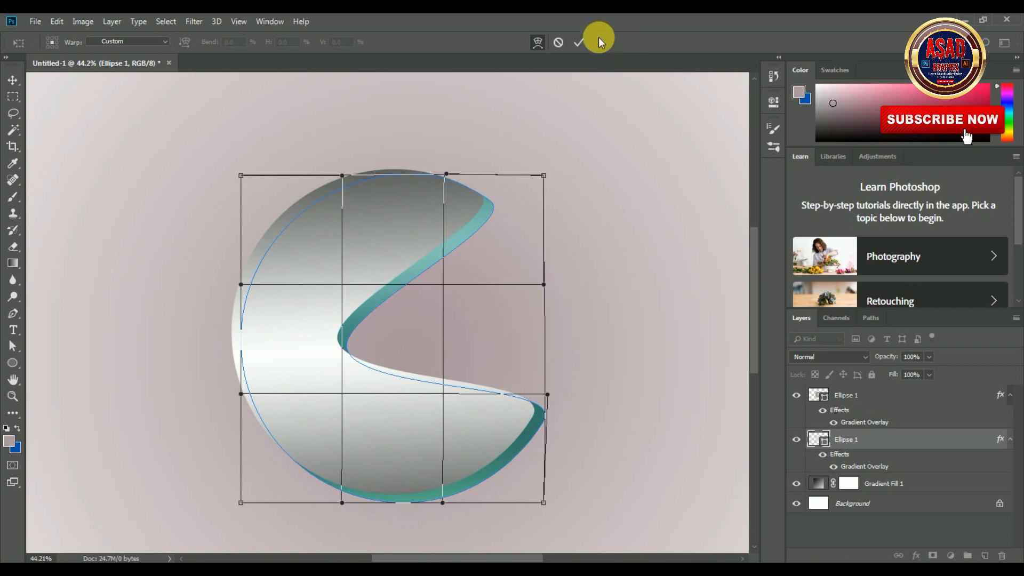
click(579, 42)
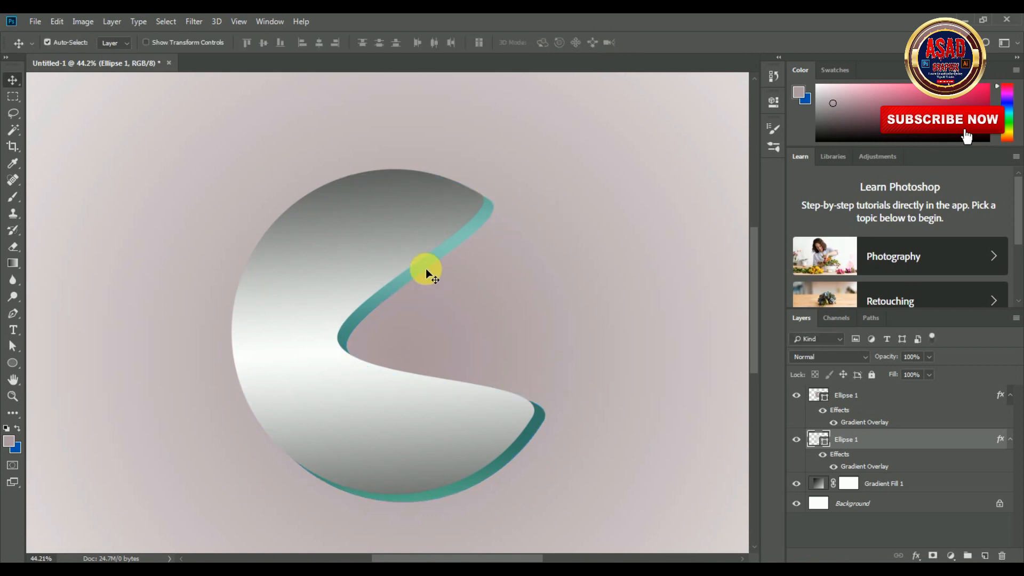
click(417, 242)
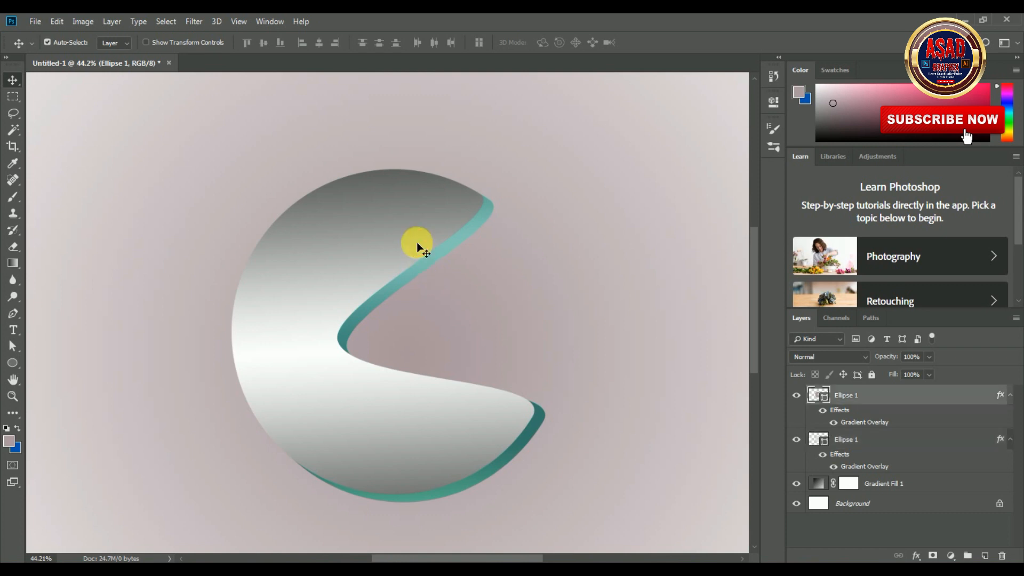
click(446, 251)
click(293, 137)
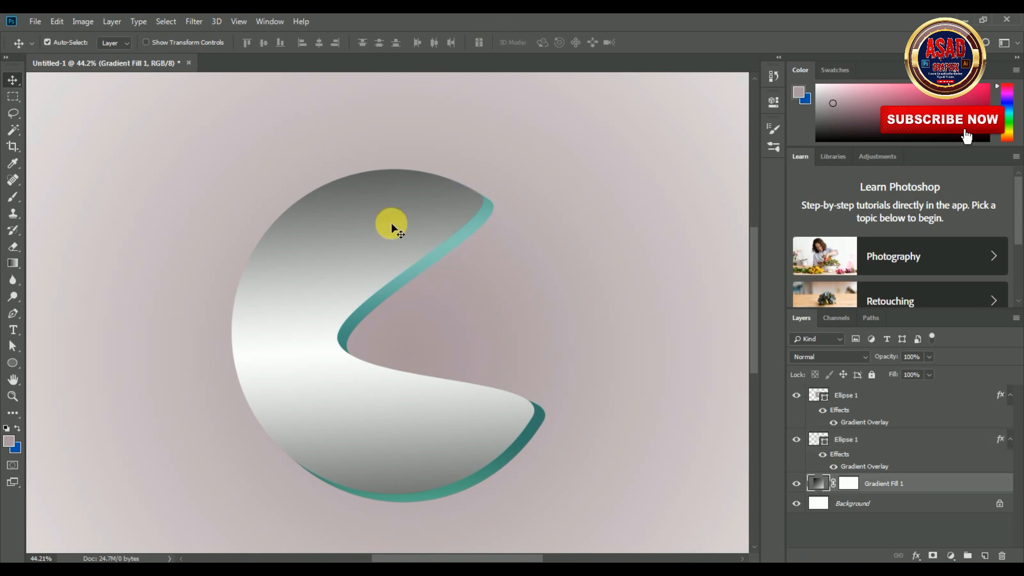
Add a new layer above the silver shape and set the brush's foreground colour to black
click(392, 225)
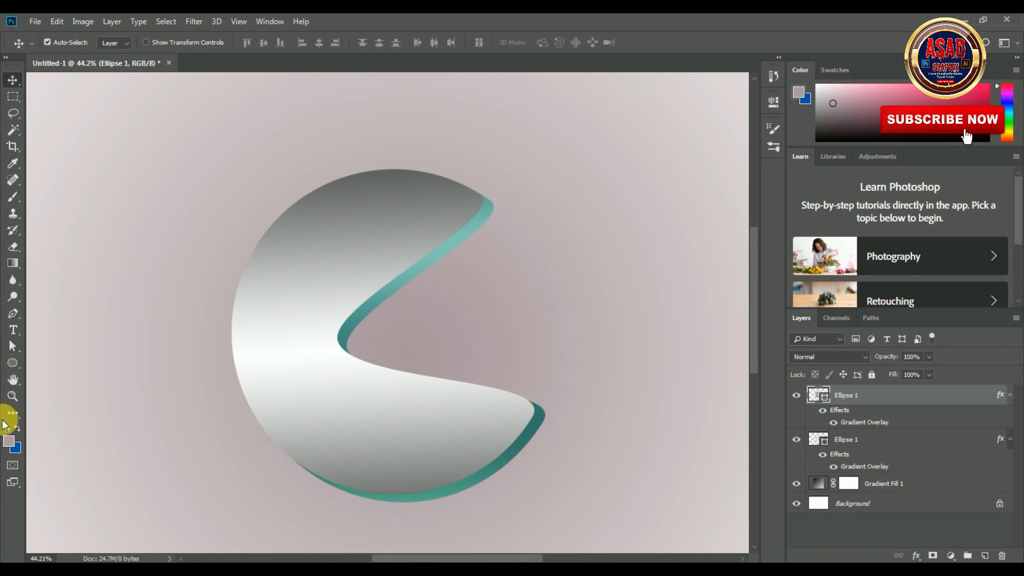
click(12, 396)
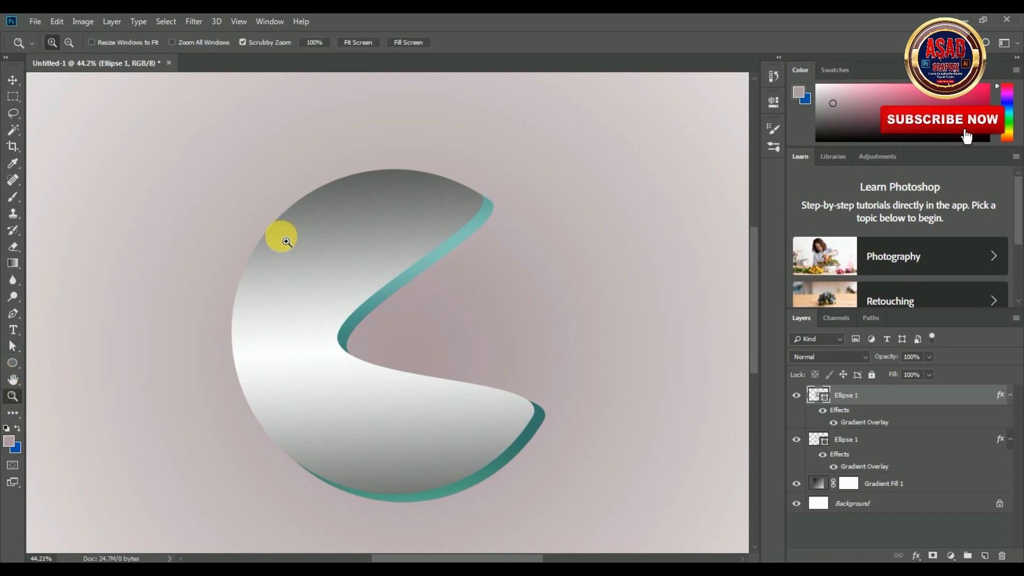
click(69, 42)
drag(356, 293, 338, 279)
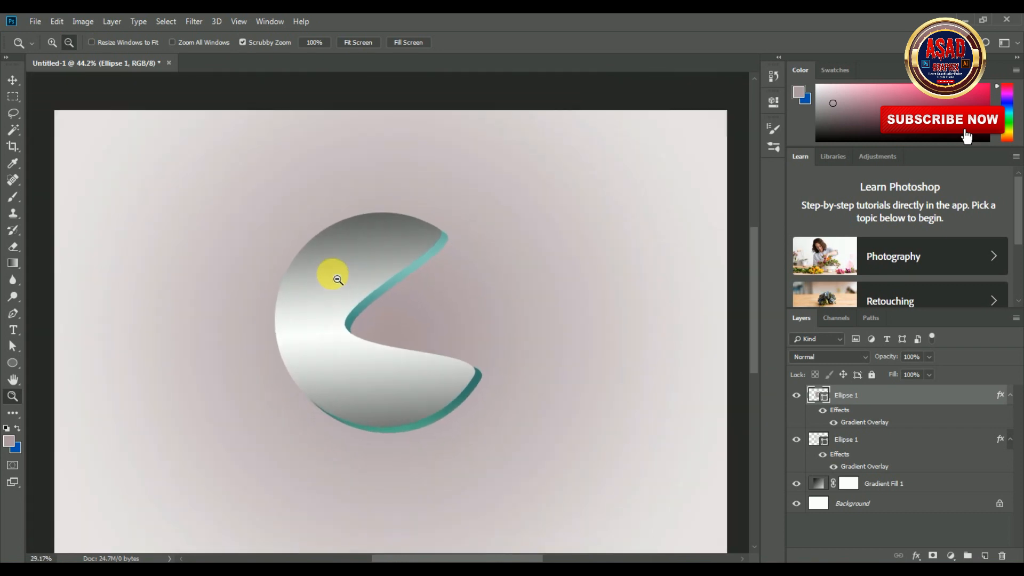
key(ctrl+0)
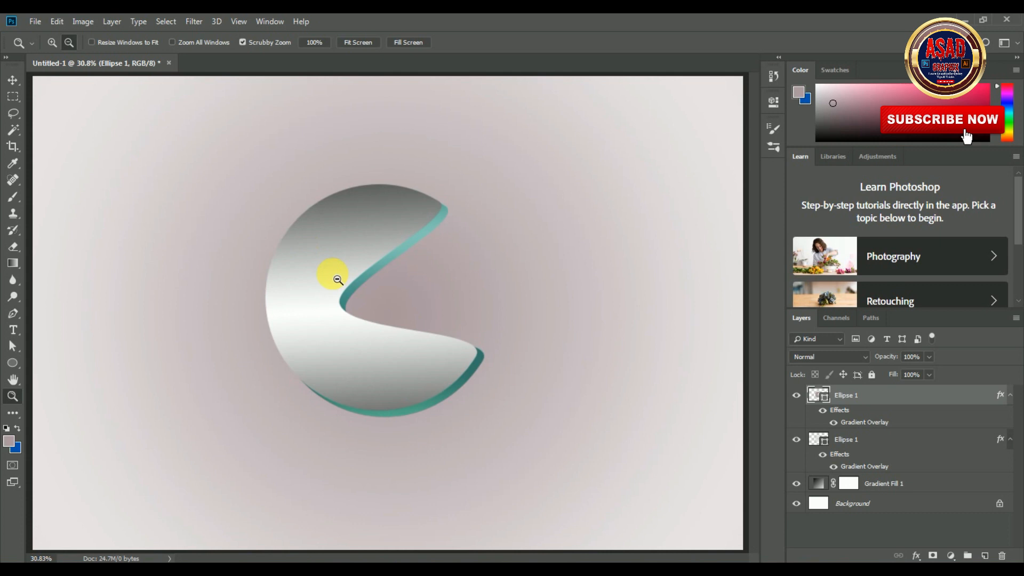
click(13, 80)
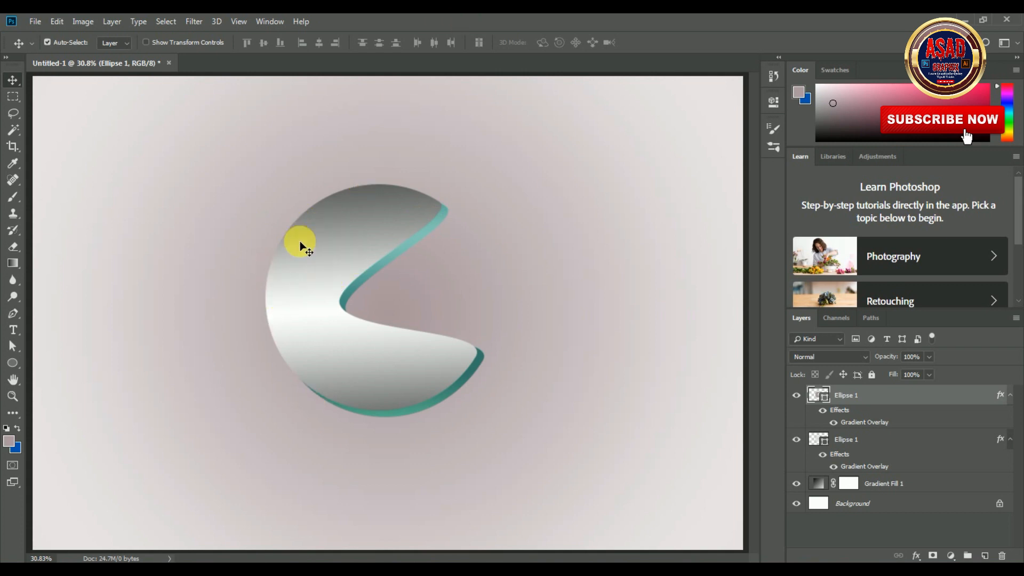
click(985, 555)
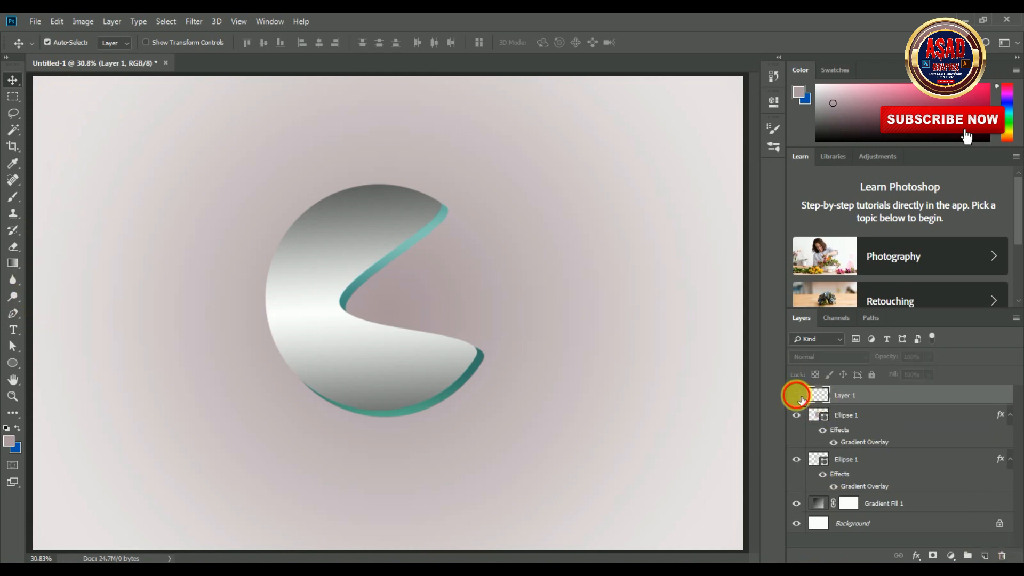
click(13, 197)
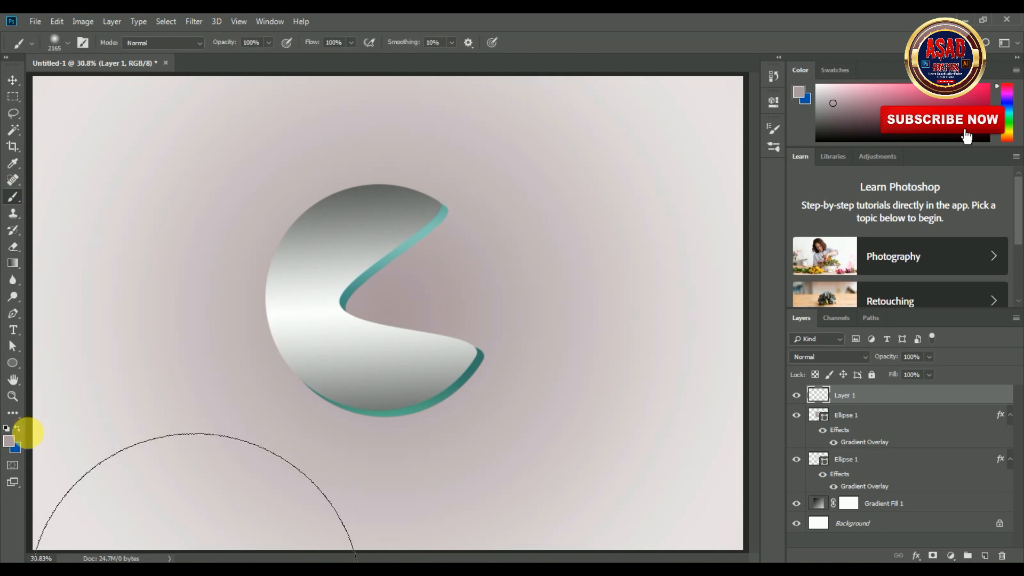
click(10, 438)
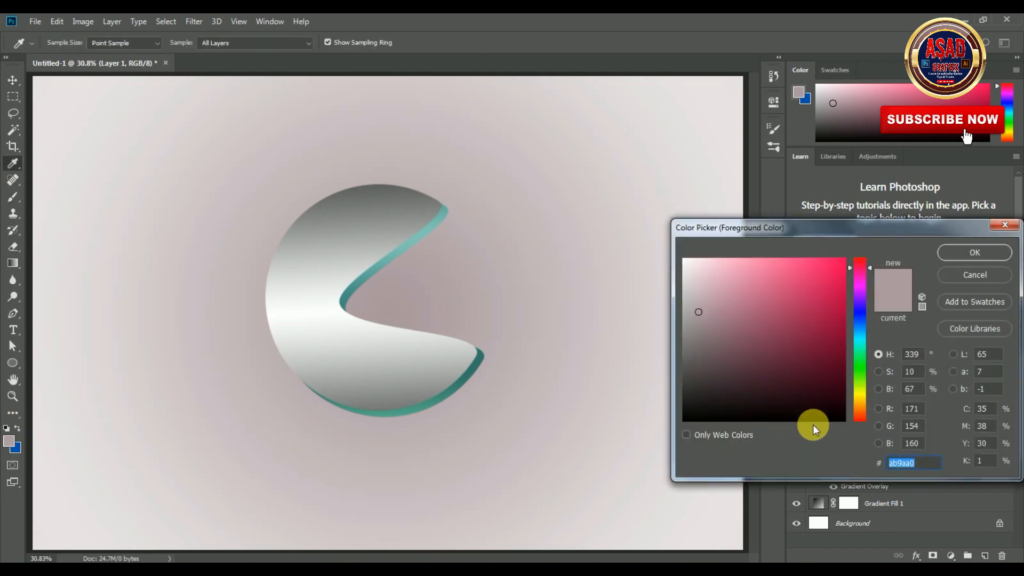
click(827, 419)
click(975, 252)
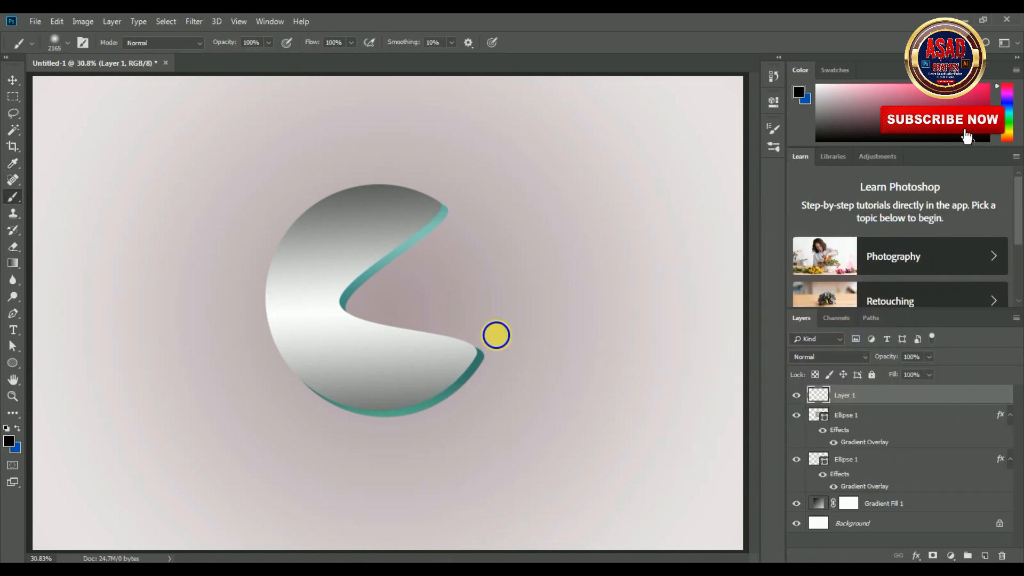
Set the soft brush to 480 px with 0% hardness and paint a single black dab to the right of the logo
right_click(500, 334)
drag(641, 367, 637, 368)
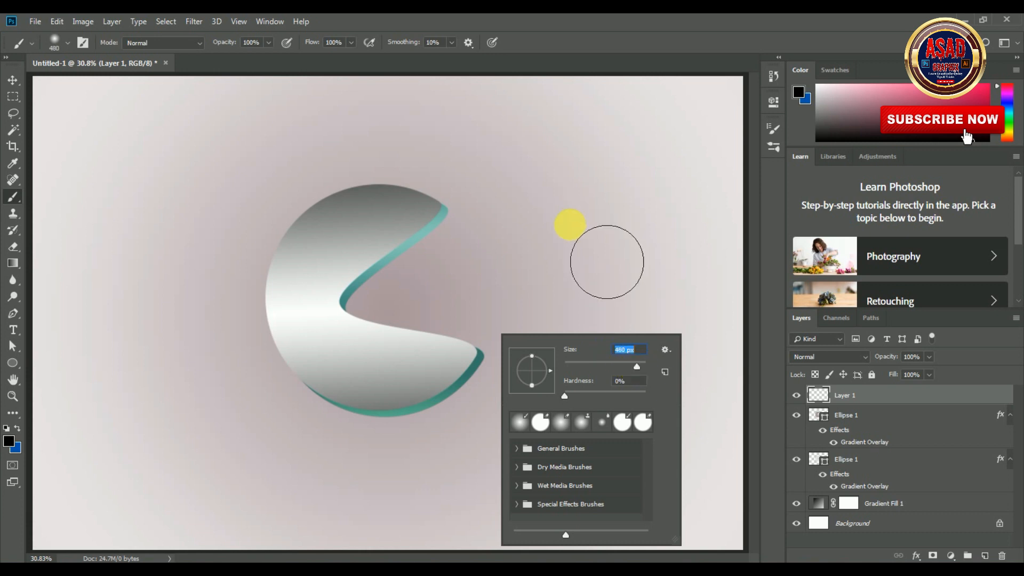
click(567, 244)
click(568, 247)
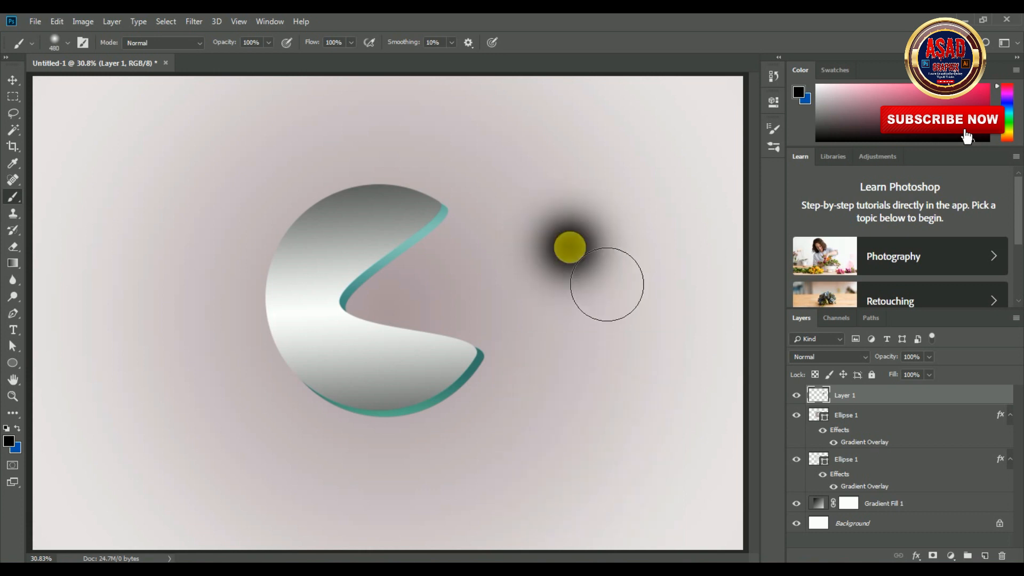
Move the black dab below the logo's lower-right edge, flatten it to 13.92% height, rotate it -28.66° and place it along the rim
click(16, 80)
drag(578, 237, 482, 424)
click(59, 21)
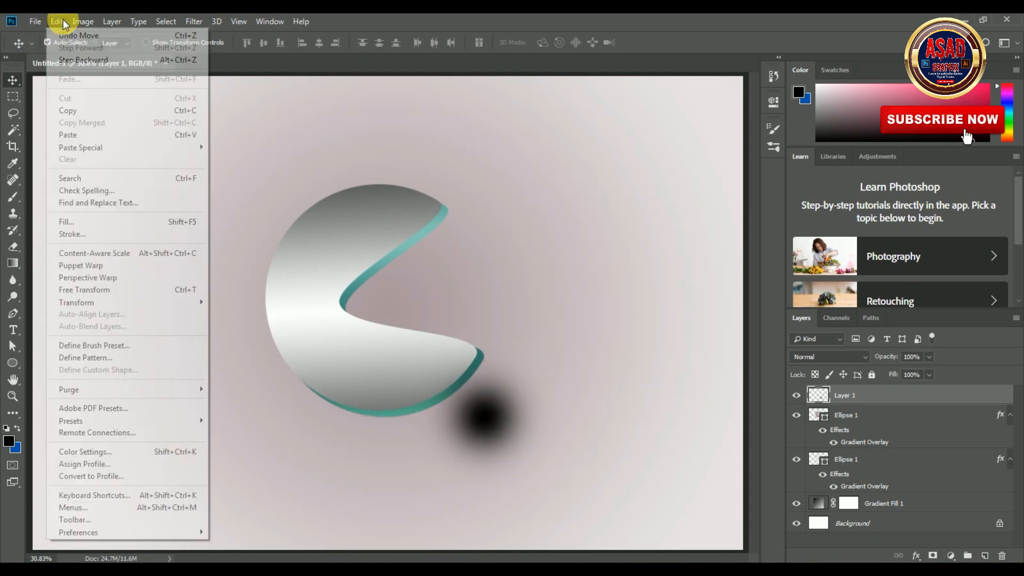
click(102, 289)
drag(489, 342, 499, 408)
drag(601, 399, 564, 359)
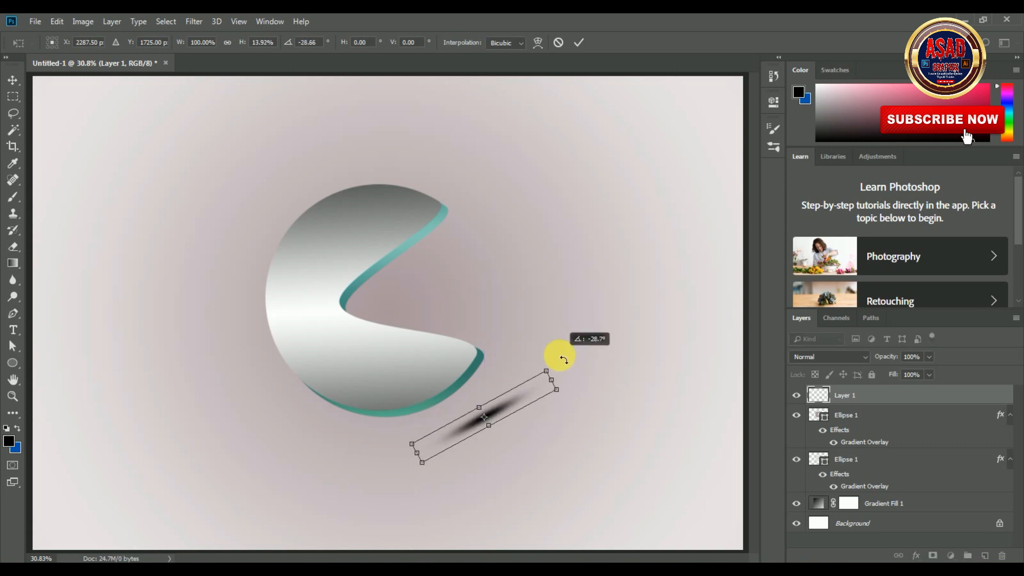
drag(533, 393, 489, 377)
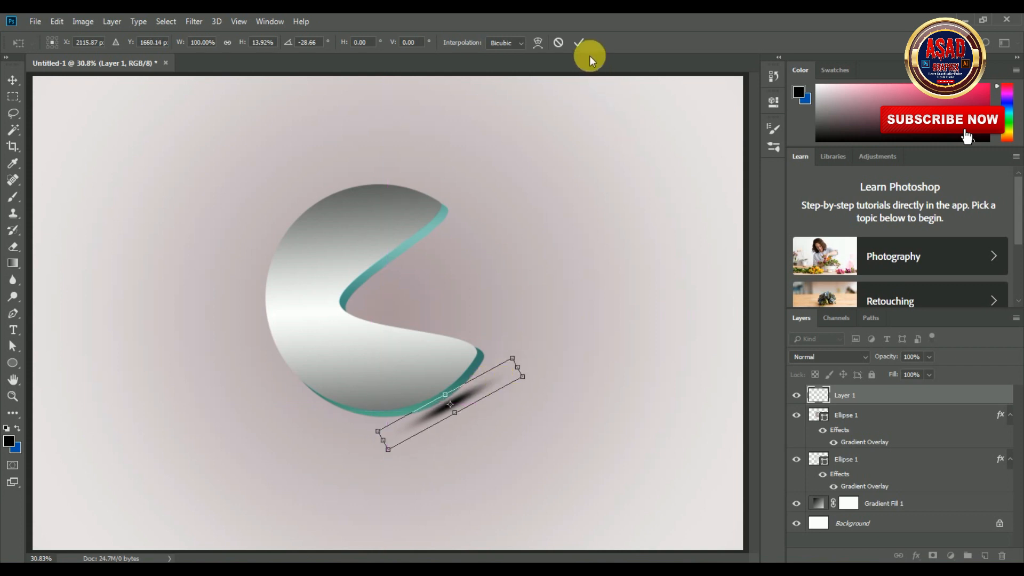
click(578, 42)
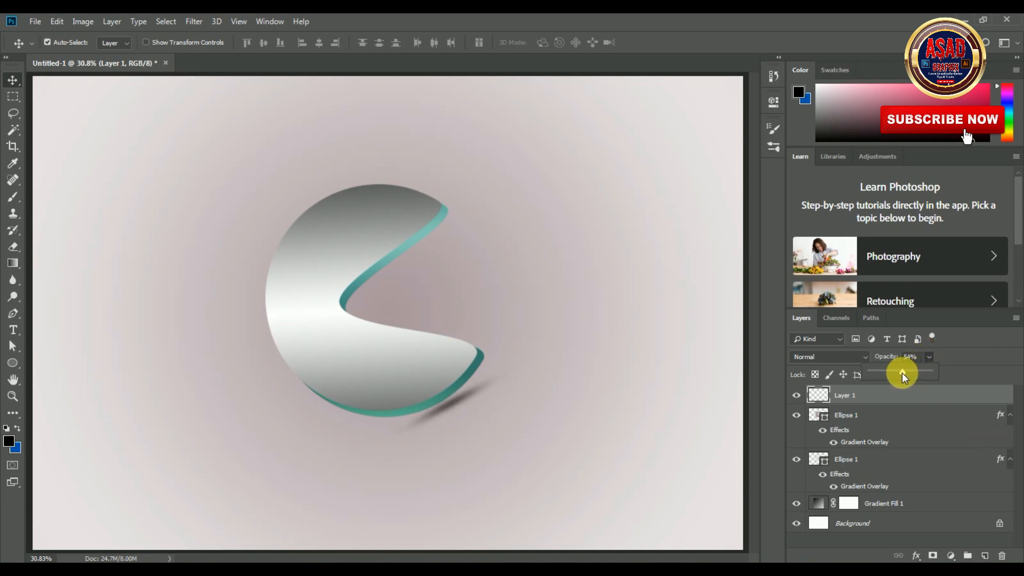
Lower the black shadow layer's opacity to 59%
drag(903, 372, 904, 373)
click(454, 402)
drag(454, 402, 493, 384)
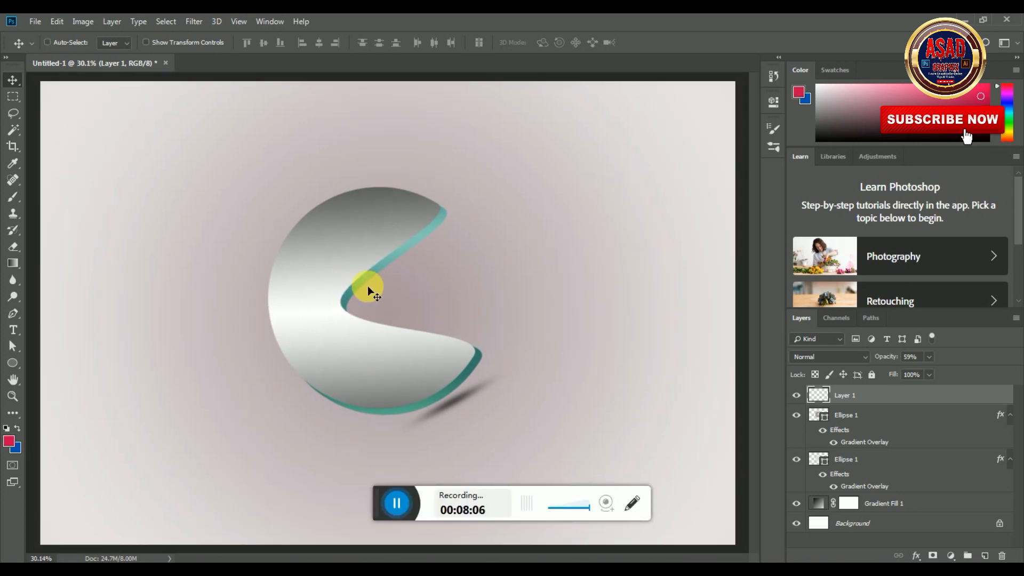
key(ctrl)
key(ctrl)
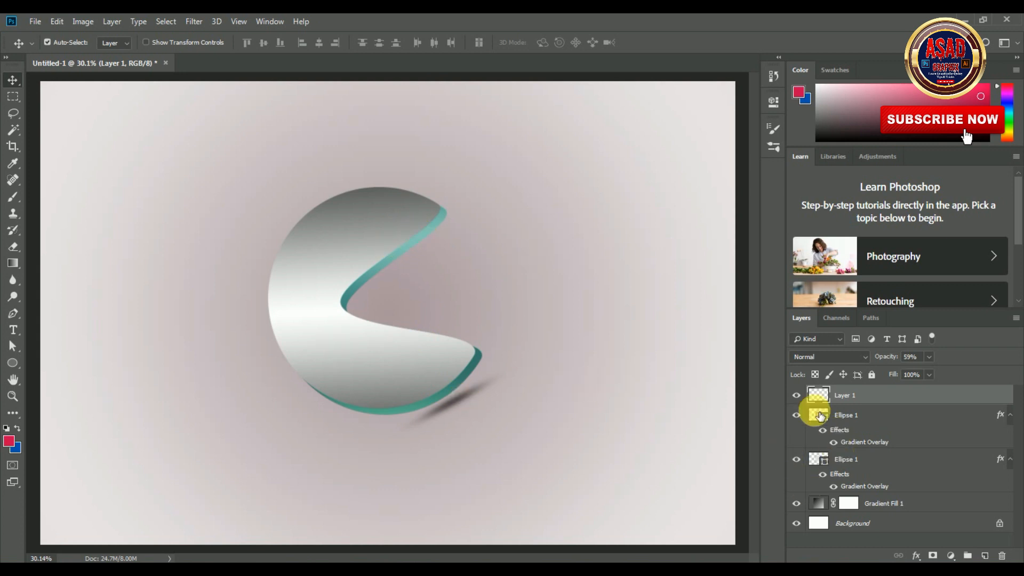
Check the shadow layer's visibility, then select the teal rim shape's layer and open its Gradient Overlay settings
click(796, 395)
click(796, 395)
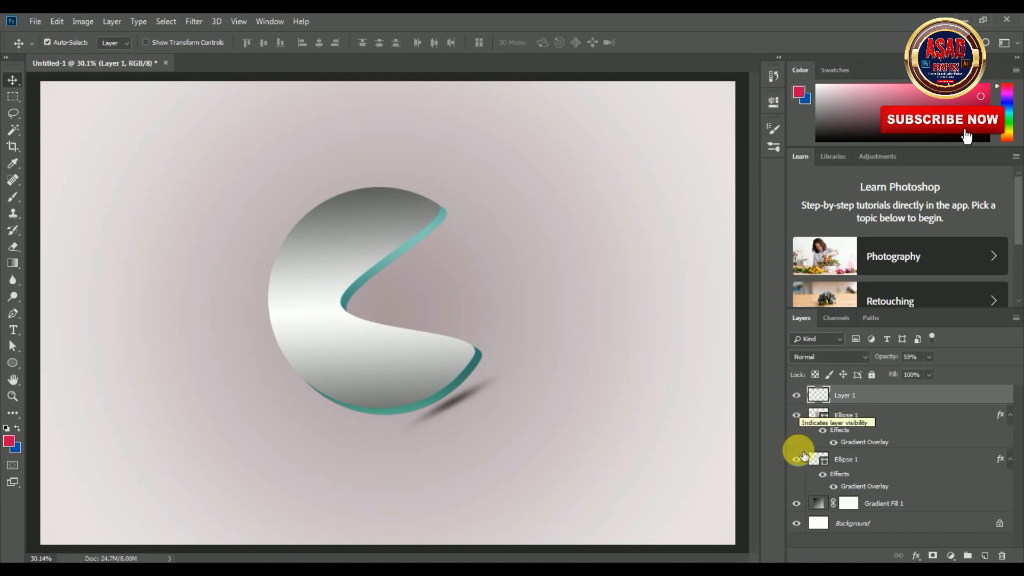
click(396, 356)
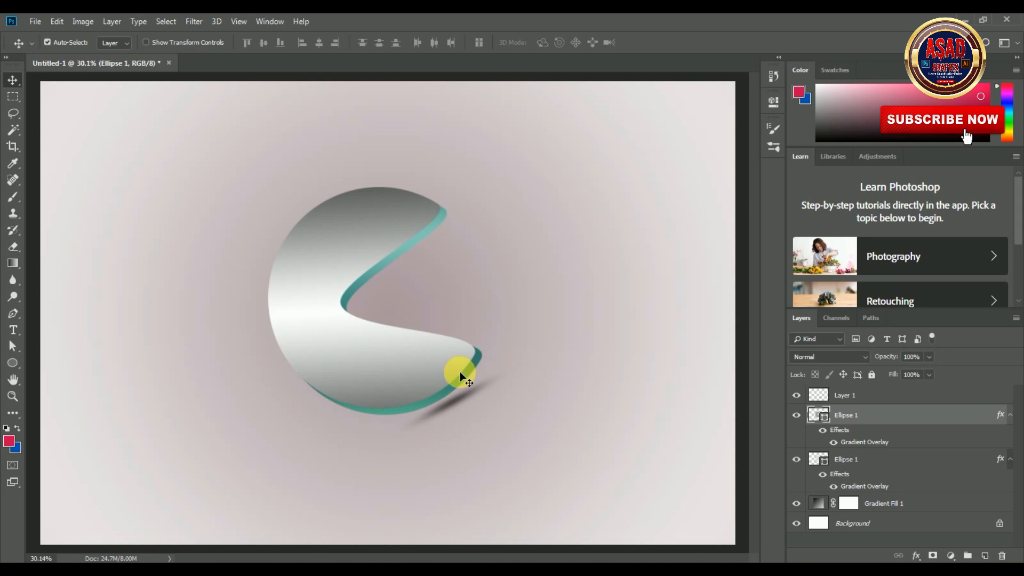
click(467, 371)
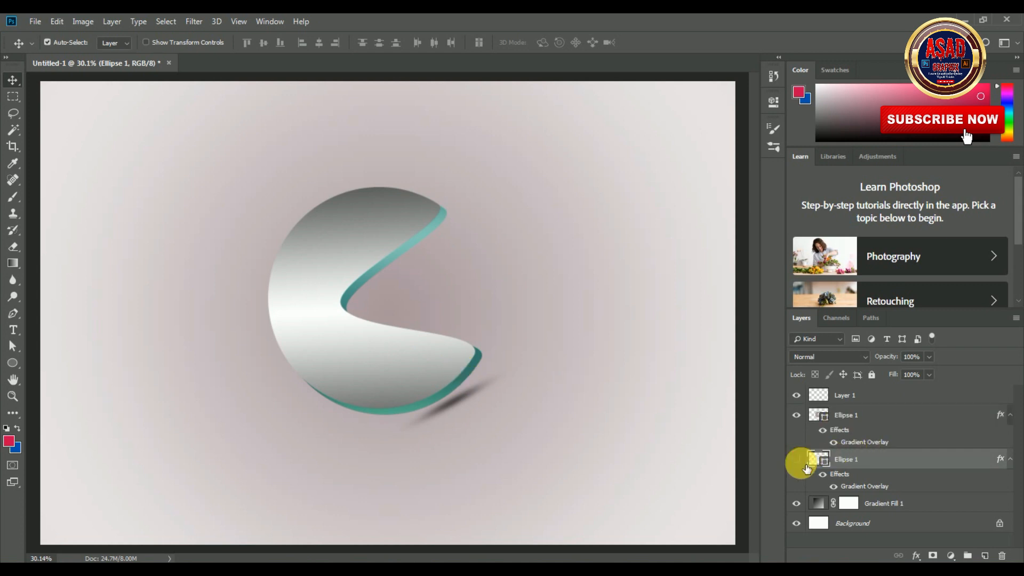
click(112, 21)
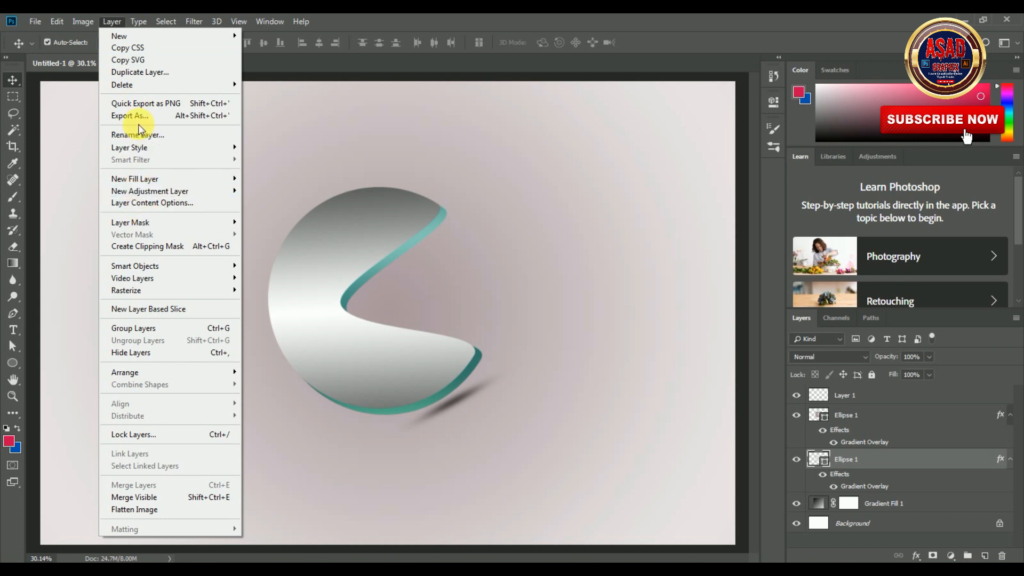
mouse_move(197, 147)
click(283, 145)
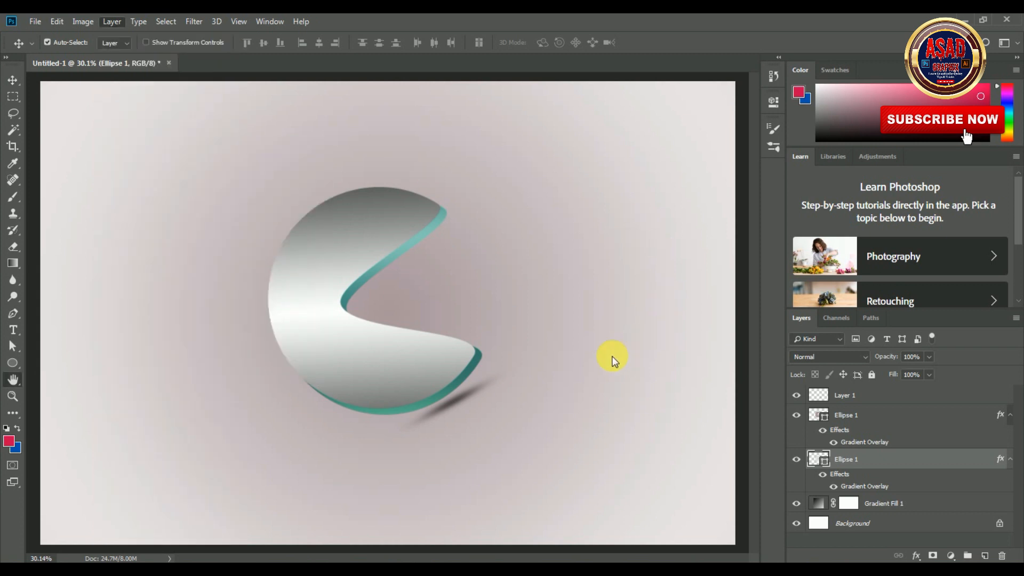
click(421, 429)
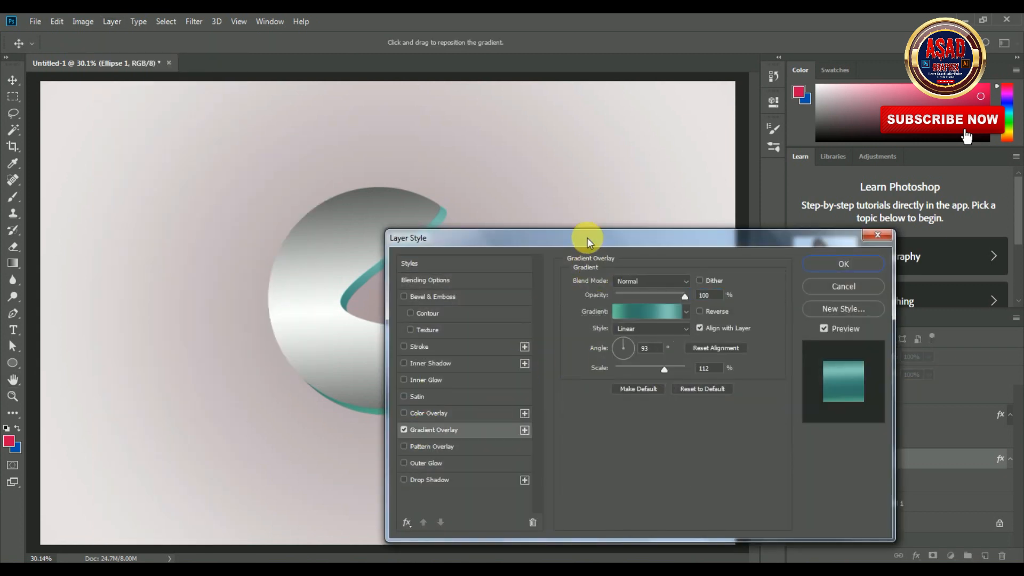
Replace the rim's teal overlay gradient with the black, bright green and dark green preset in the Gradient Editor
drag(587, 238, 821, 219)
click(892, 293)
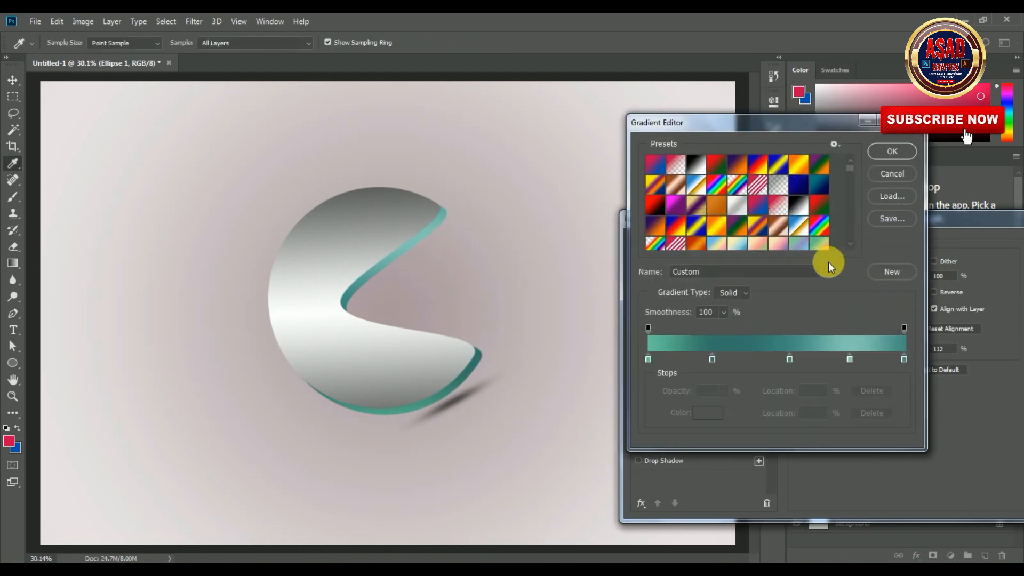
scroll(854, 212, down, 10)
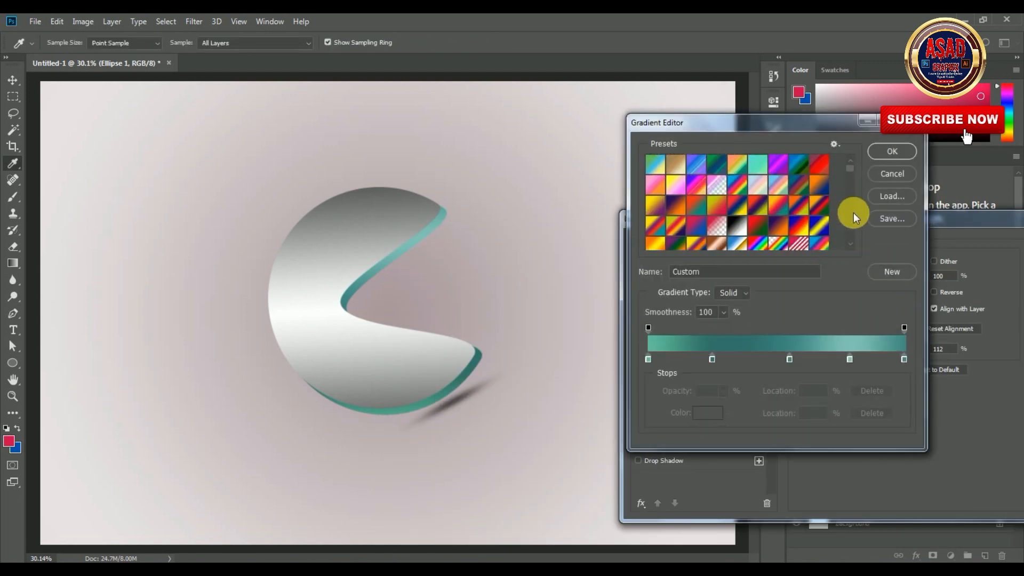
click(902, 273)
scroll(746, 238, up, 1)
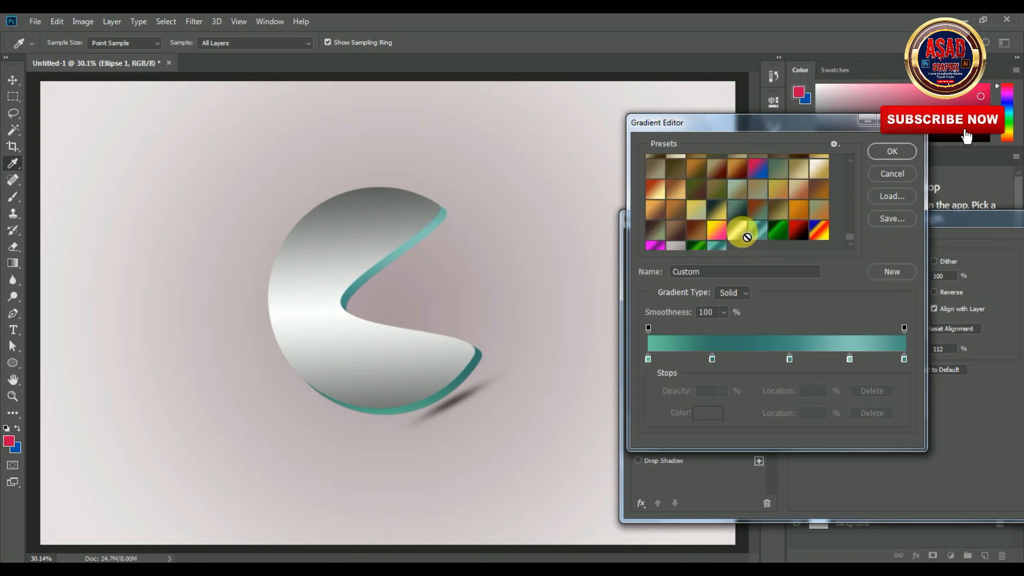
click(765, 230)
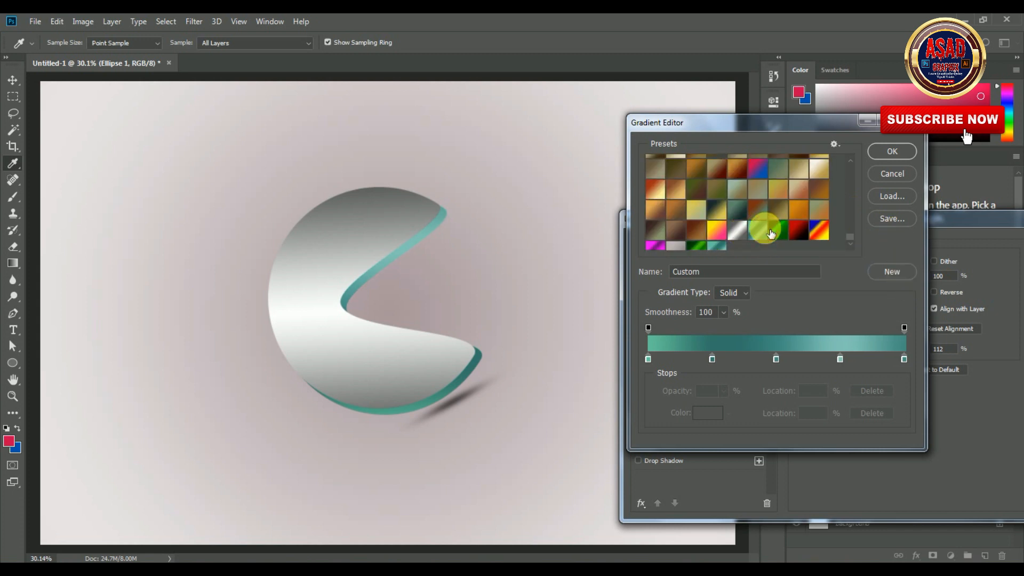
scroll(760, 229, up, 1)
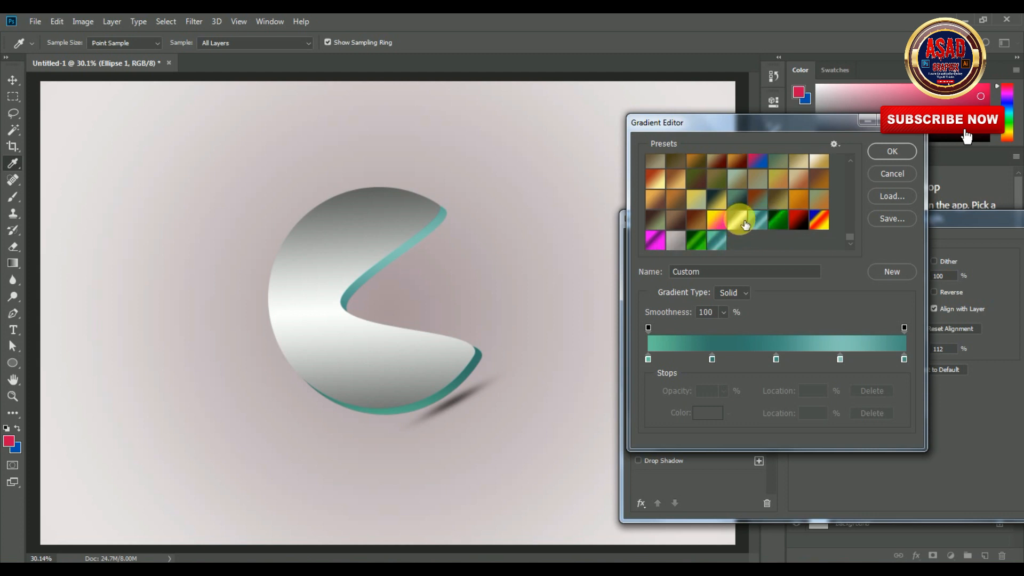
click(777, 220)
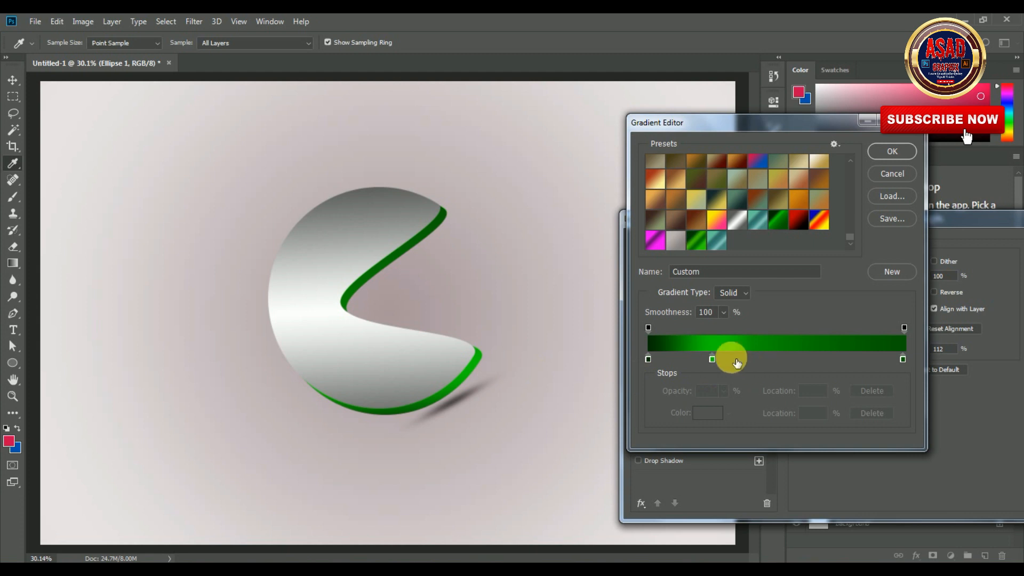
Move the gradient's bright green color stop to the 58% location
drag(715, 358, 792, 366)
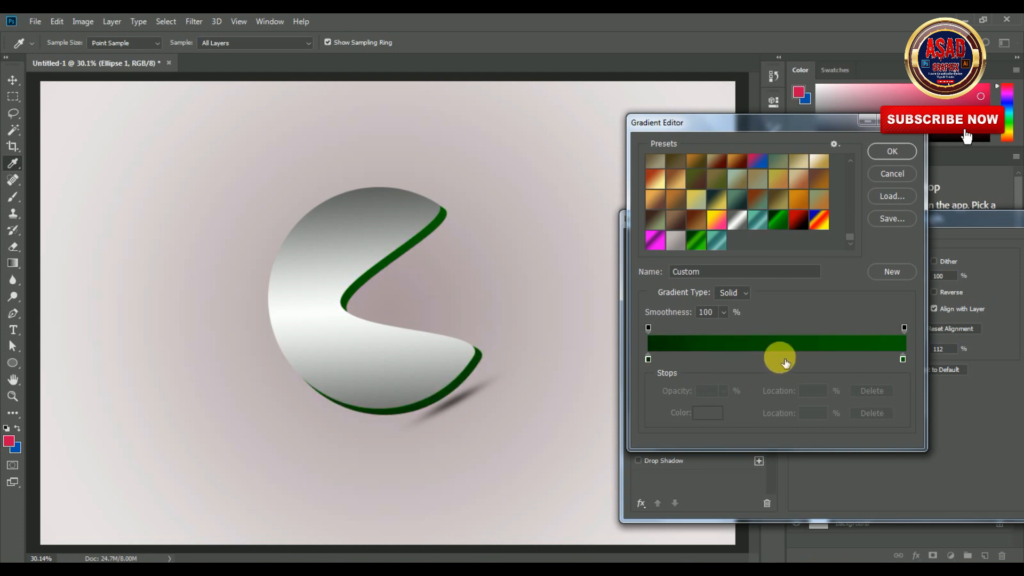
click(779, 359)
drag(799, 358, 799, 359)
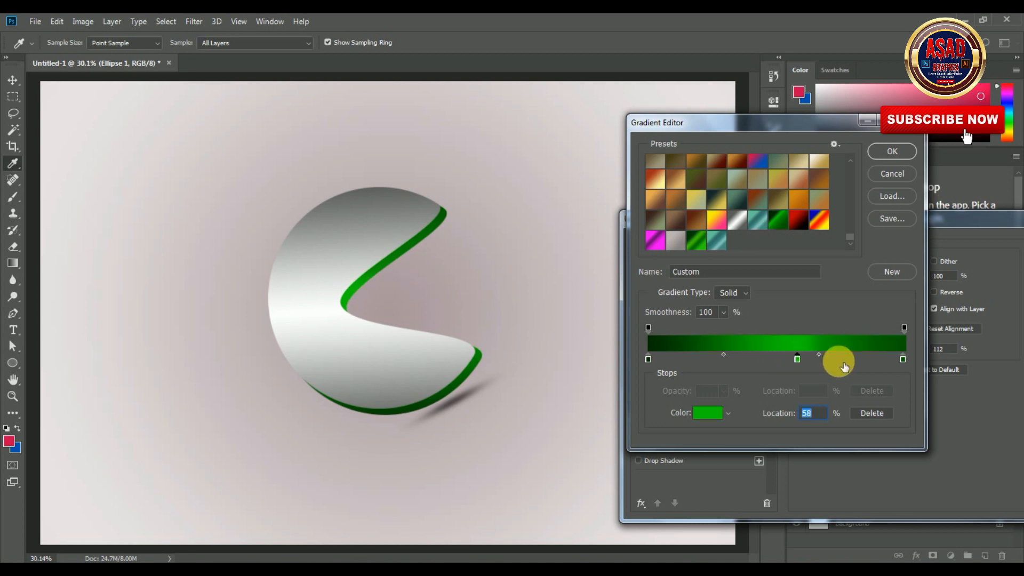
Set the gradient midpoint after the bright green stop to 37% and the one before it to 64%
click(819, 355)
drag(821, 354, 836, 354)
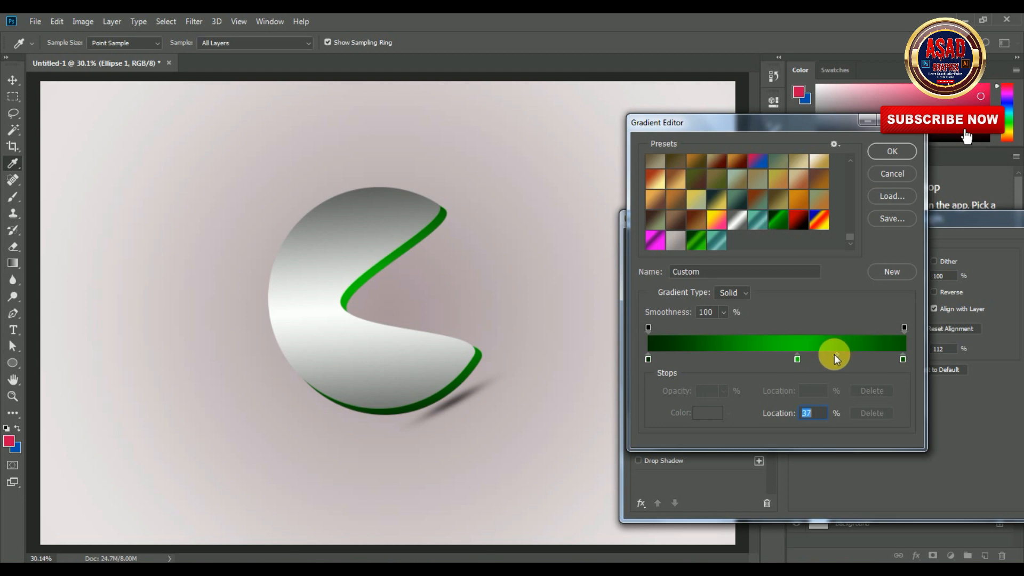
click(797, 359)
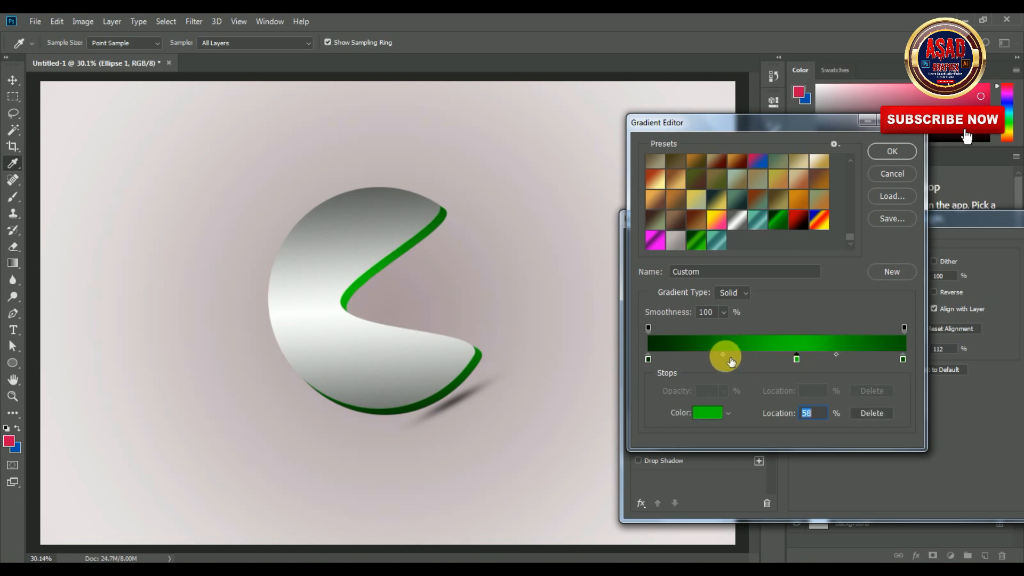
drag(722, 355, 744, 355)
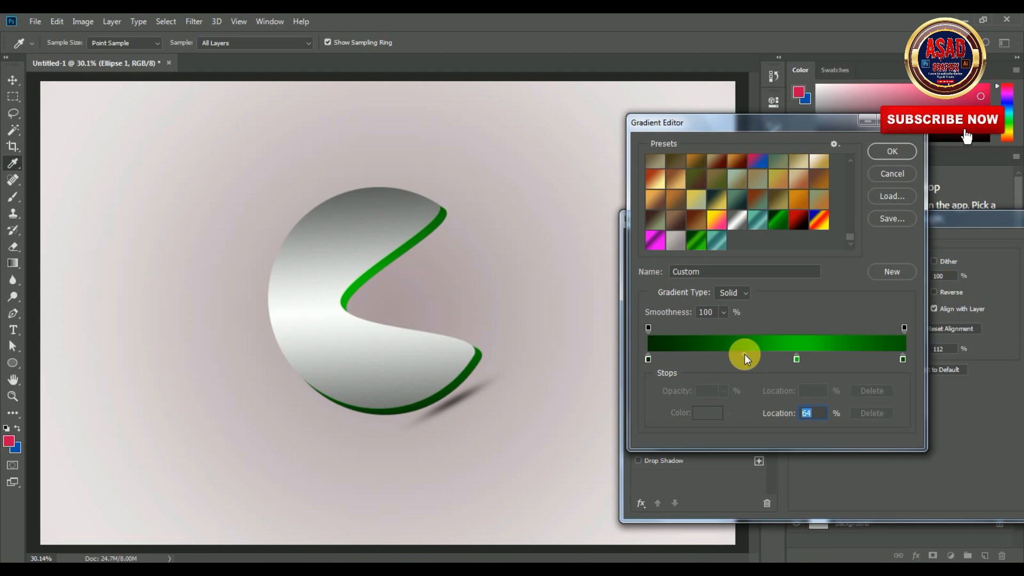
Nudge the midpoint after the green stop outward, set the one before it to 55%, and apply the rim's gradient overlay
click(794, 359)
mouse_move(836, 354)
mouse_down()
mouse_move(825, 355)
mouse_move(843, 354)
mouse_up()
click(795, 357)
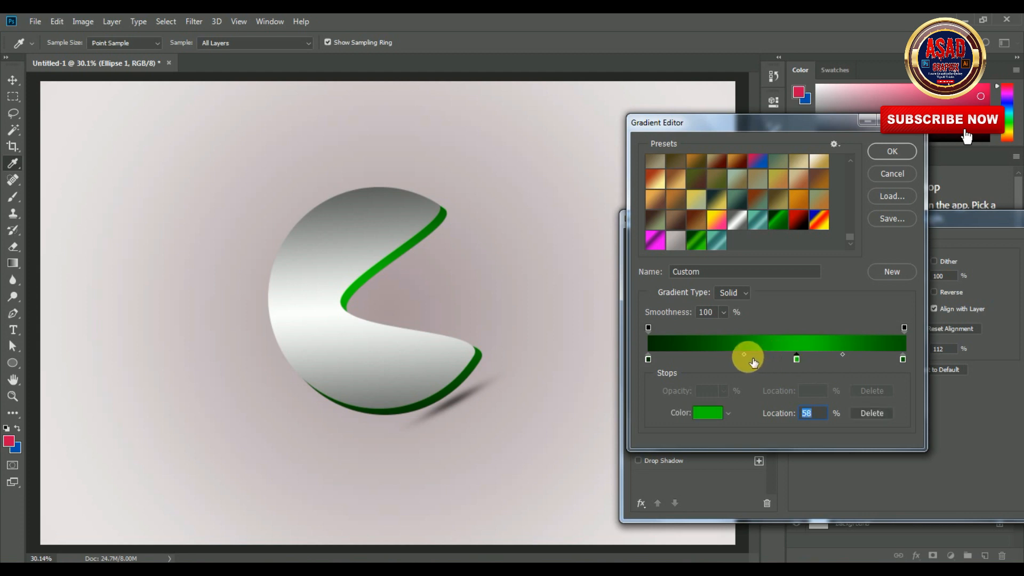
mouse_move(744, 354)
mouse_down()
mouse_move(723, 354)
mouse_move(732, 354)
mouse_up()
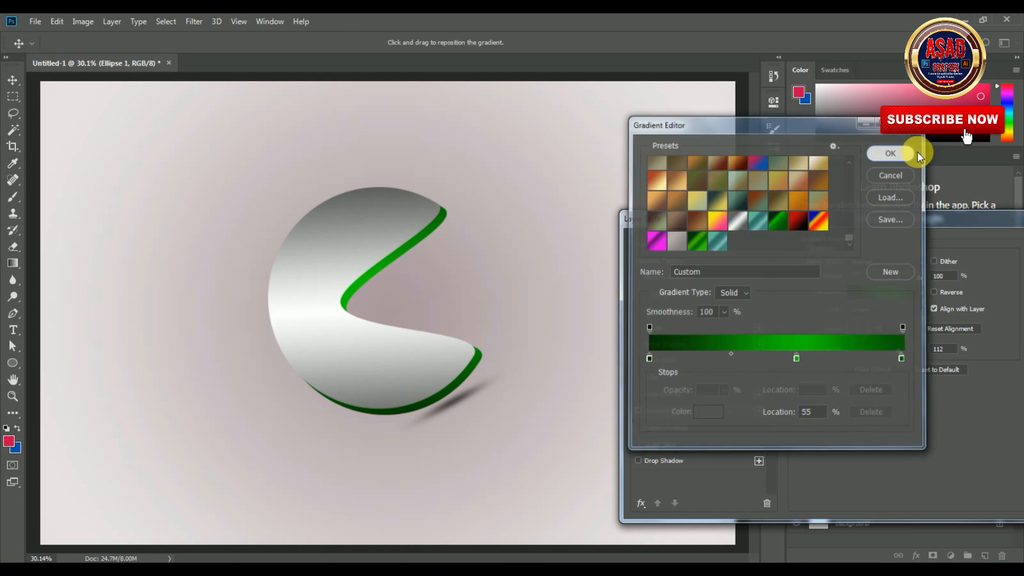
click(895, 151)
drag(917, 226, 798, 235)
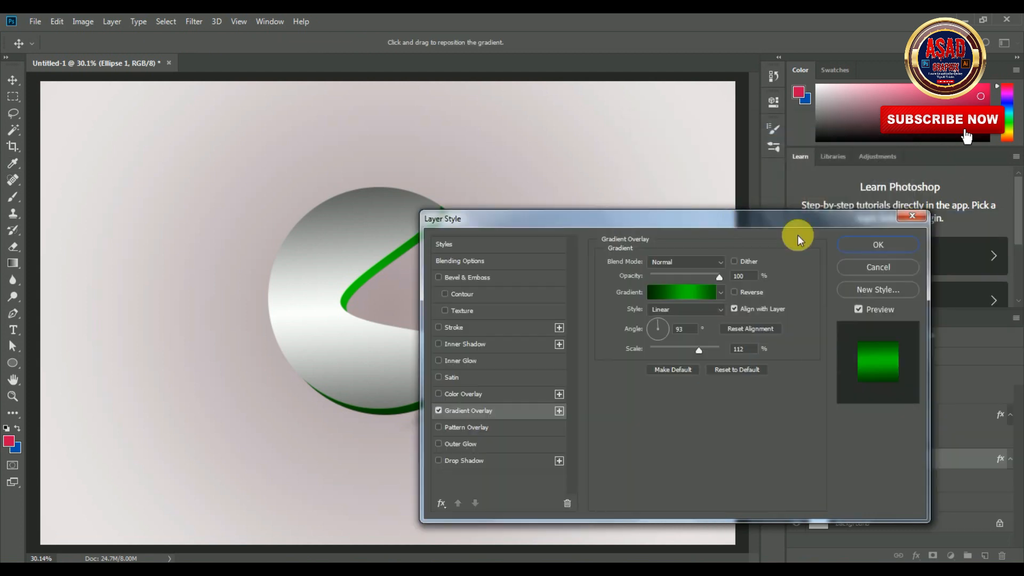
click(851, 247)
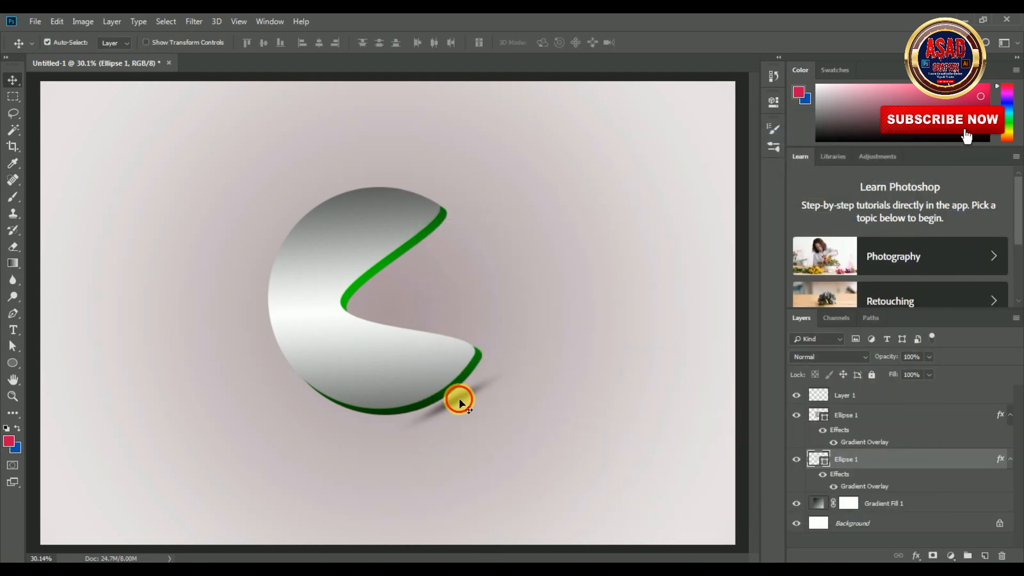
Select the black shadow layer beneath the logo and set its opacity to 51%
click(459, 400)
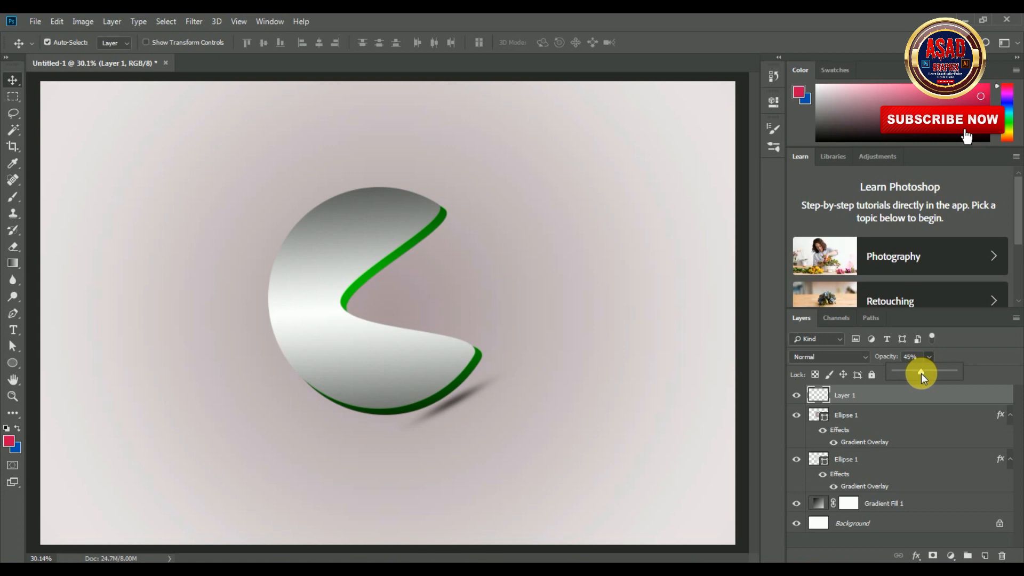
drag(925, 374, 927, 382)
click(13, 82)
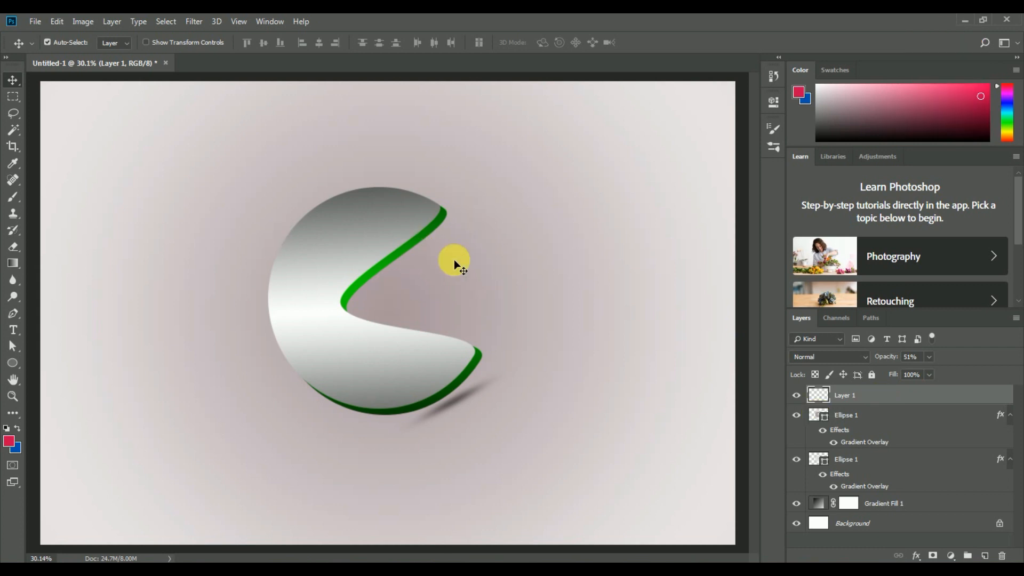
Switch to full-screen mode to preview the finished logo
key(f)
key(f)
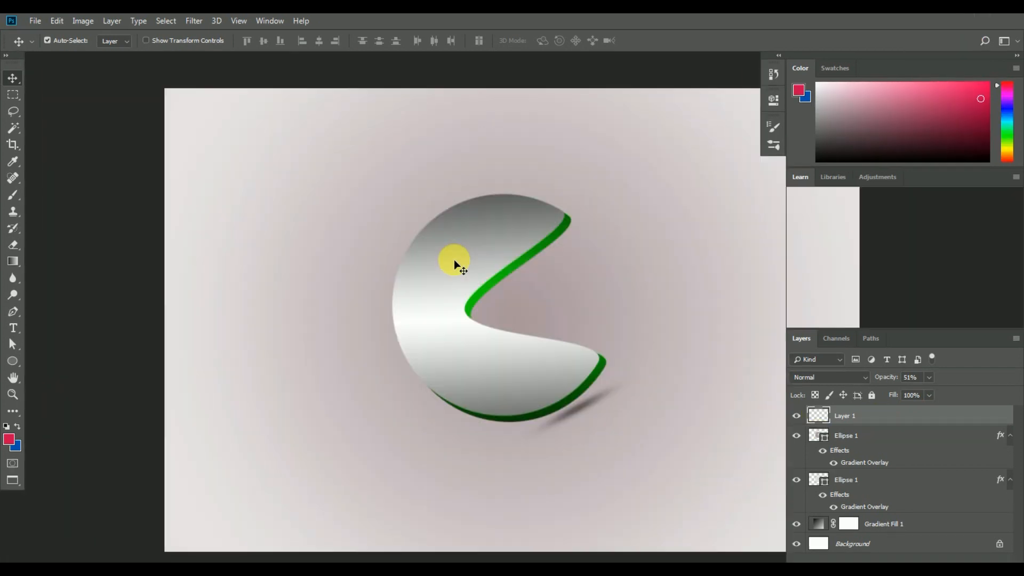